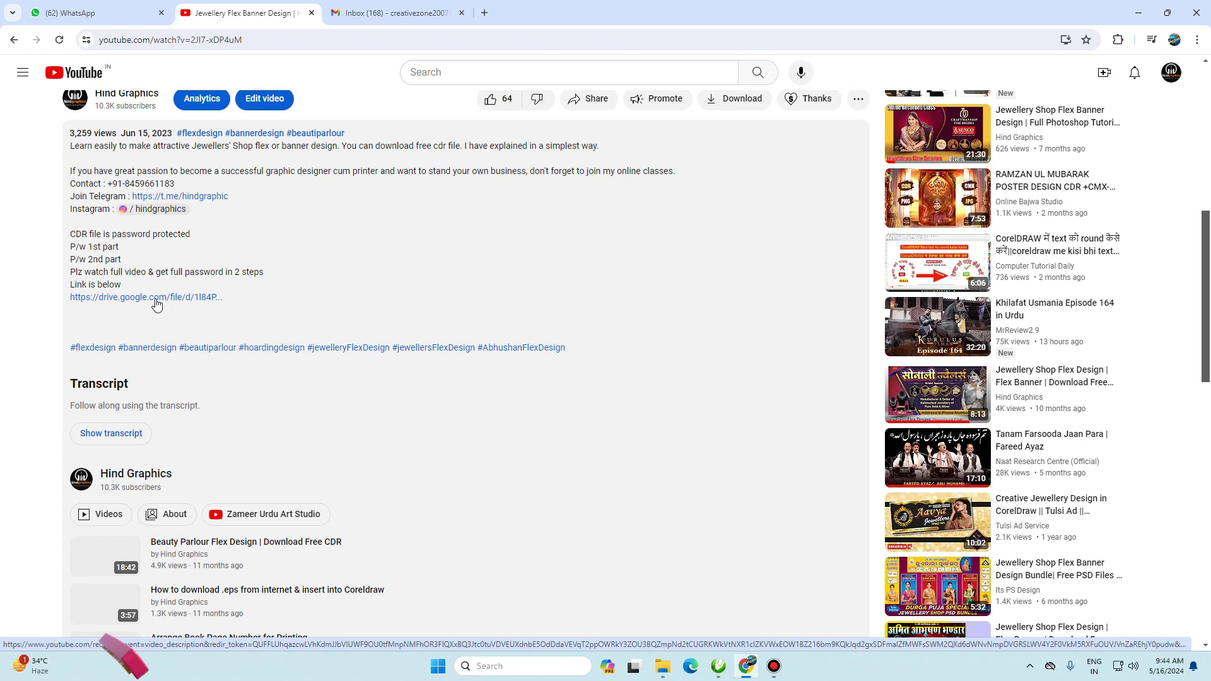
- Scroll up to show the video player, title and description with the password note and Drive link
{"action": "scroll", "coordinate": [156, 305], "scroll_direction": "up", "scroll_amount": 2}
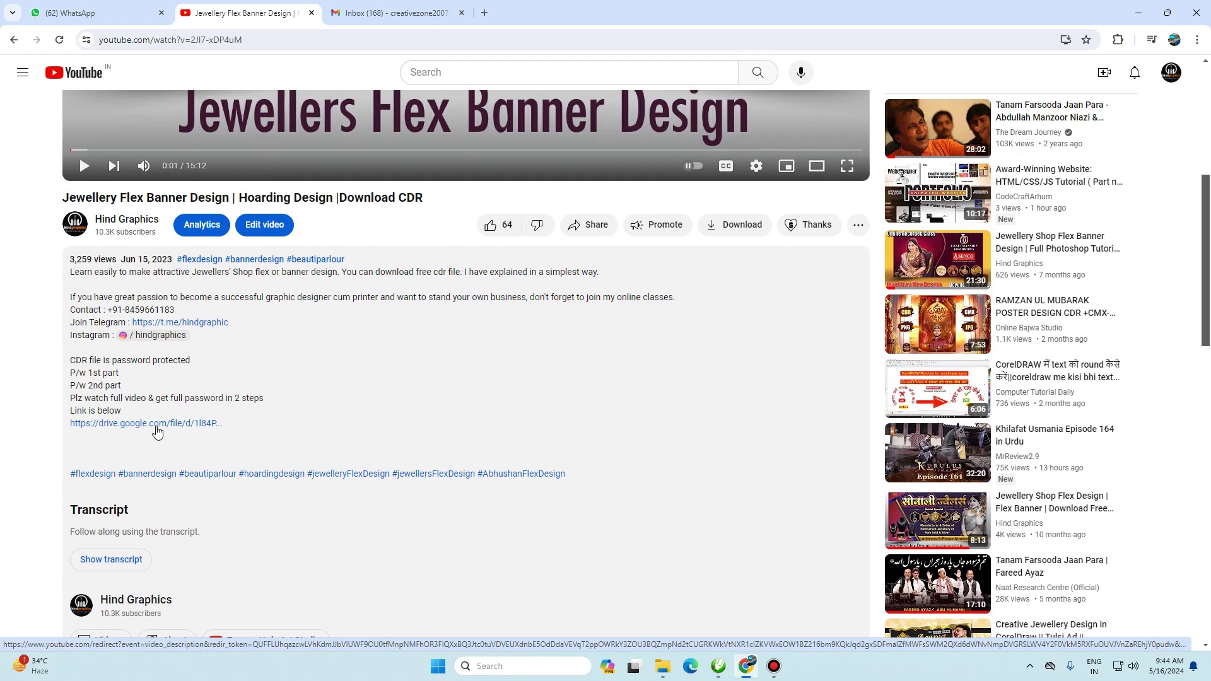
{"action": "scroll", "coordinate": [631, 266], "scroll_direction": "up", "scroll_amount": 5}
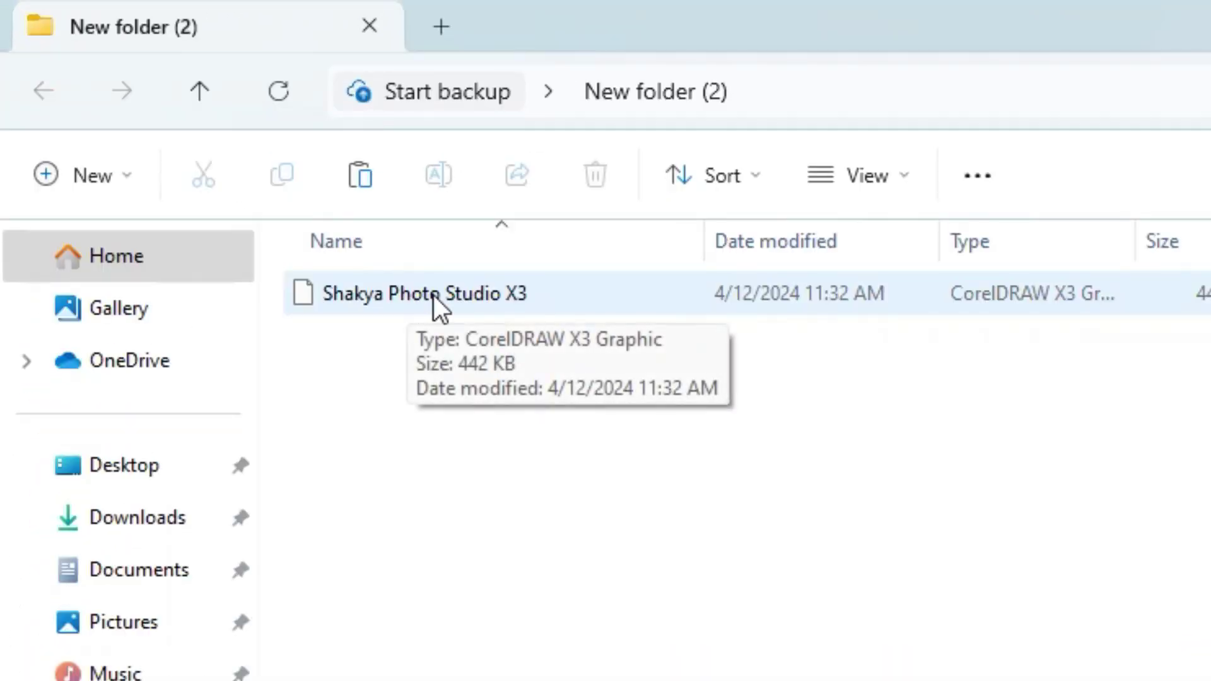
- Compress Shakya Photo Studio X3 into Shakya Photo Studio X3.rar in New folder (2) and select it
{"action": "left_click", "coordinate": [435, 297]}
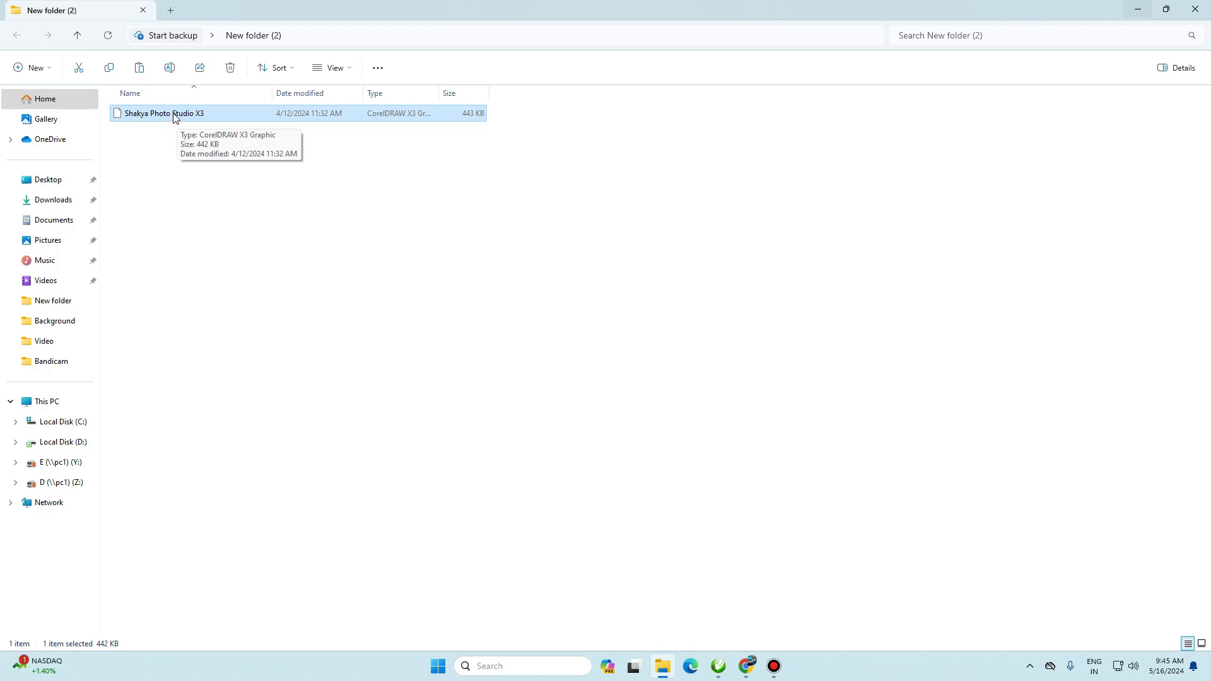
{"action": "right_click", "coordinate": [174, 118]}
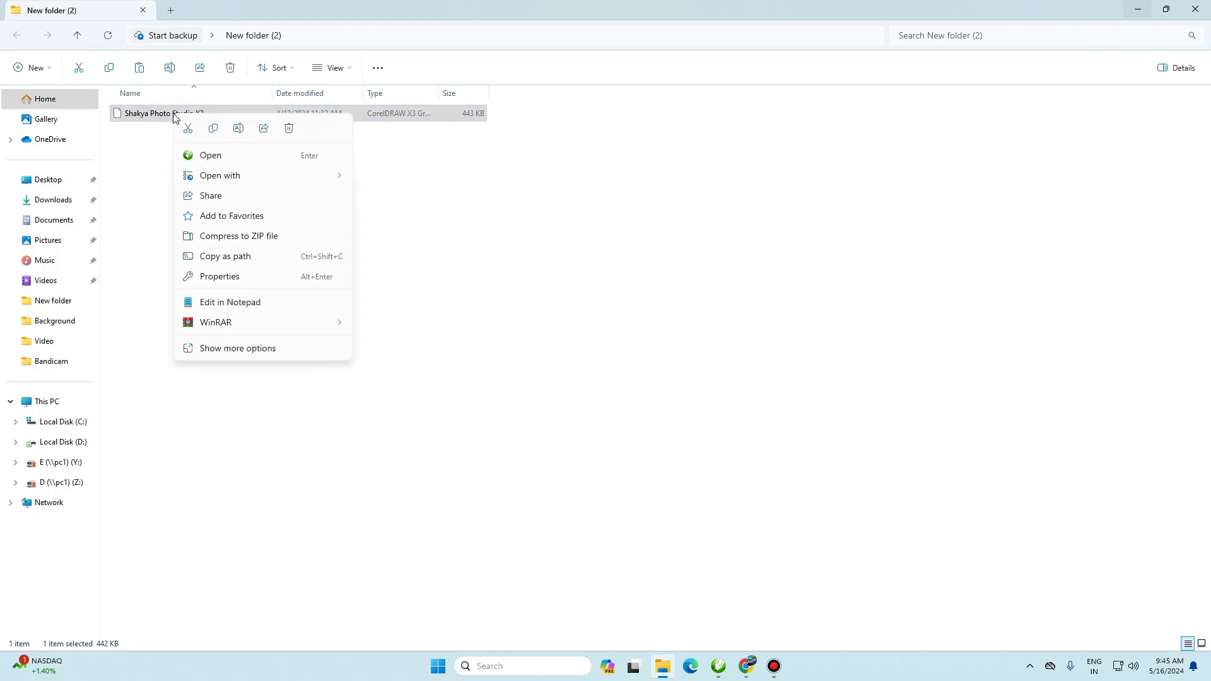
{"action": "mouse_move", "coordinate": [343, 502]}
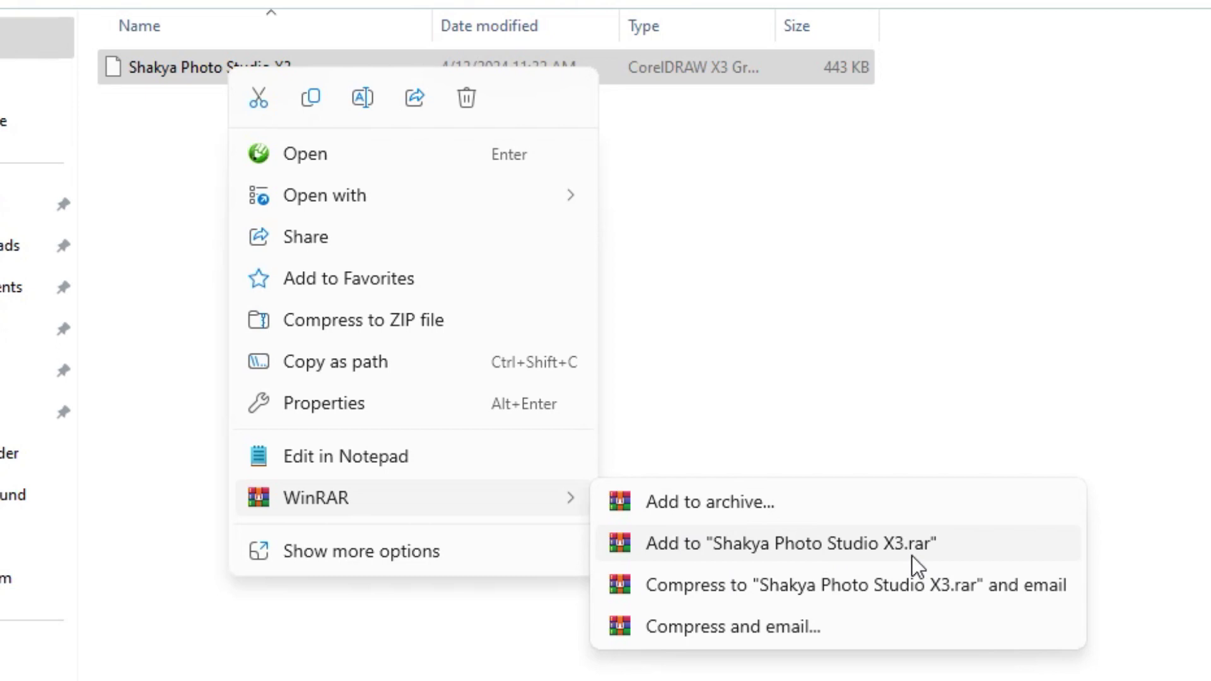
{"action": "left_click", "coordinate": [869, 552]}
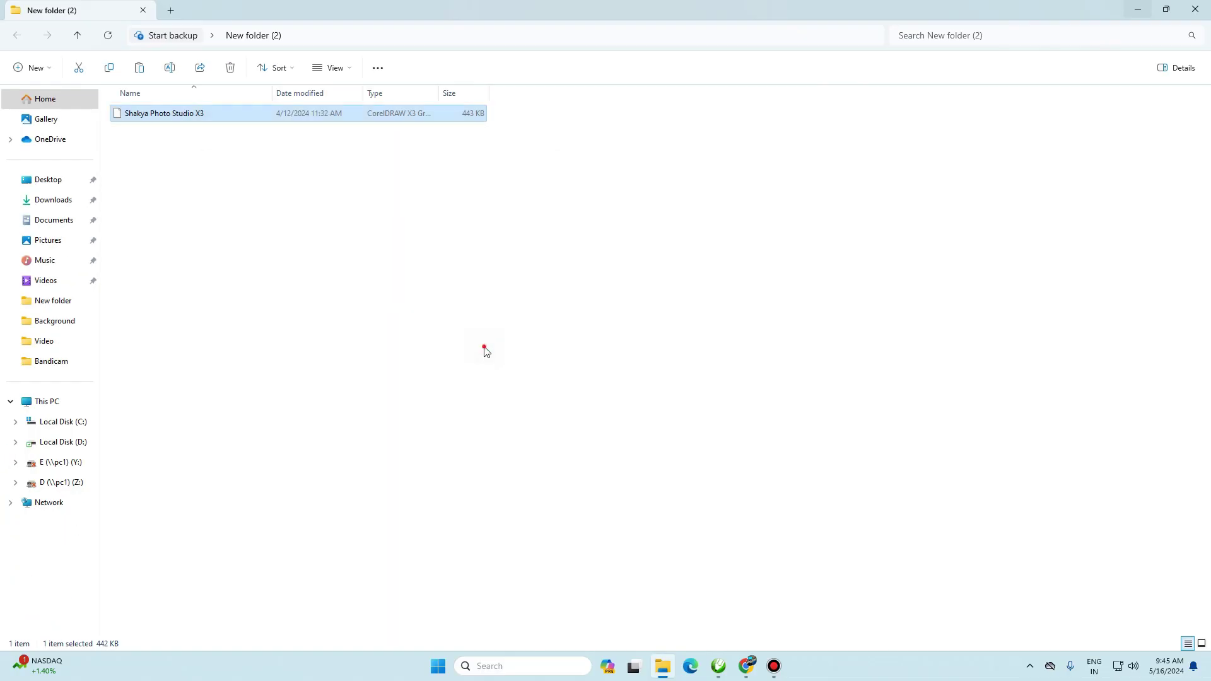
{"action": "left_click", "coordinate": [118, 134]}
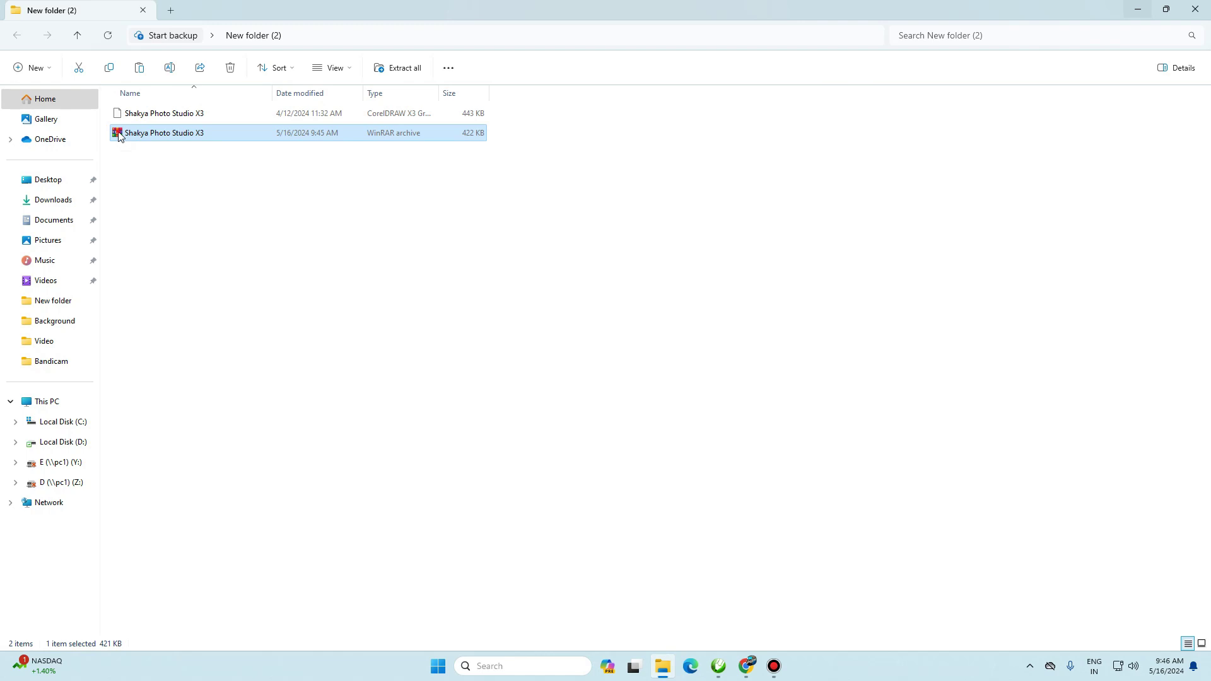
- Open Shakya Photo Studio X3.rar in WinRAR and choose the CorelDRAW file to add
{"action": "double_click", "coordinate": [120, 136]}
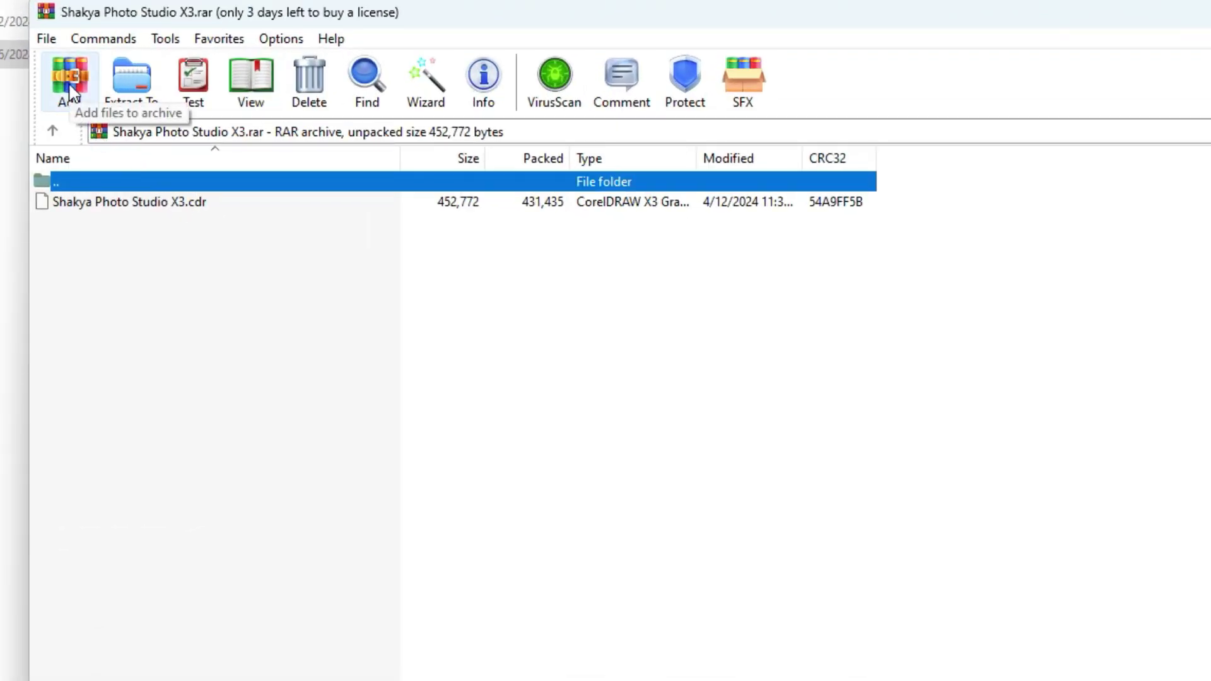
{"action": "left_click", "coordinate": [70, 88]}
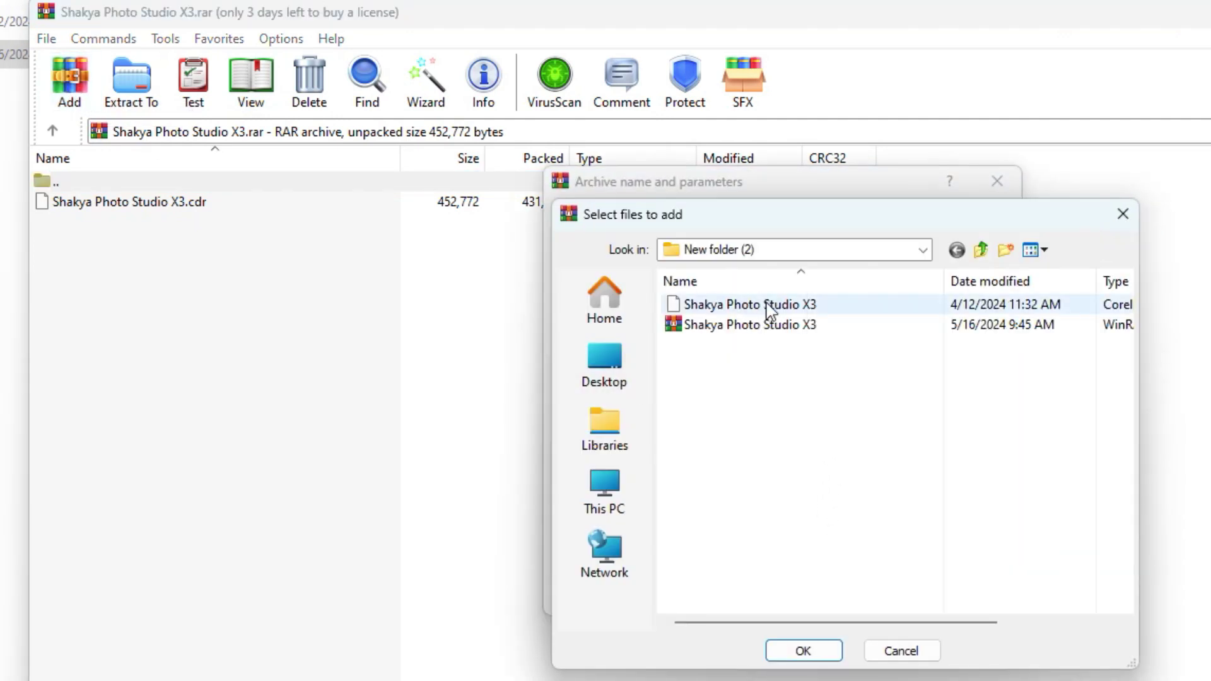
{"action": "key", "text": "Down"}
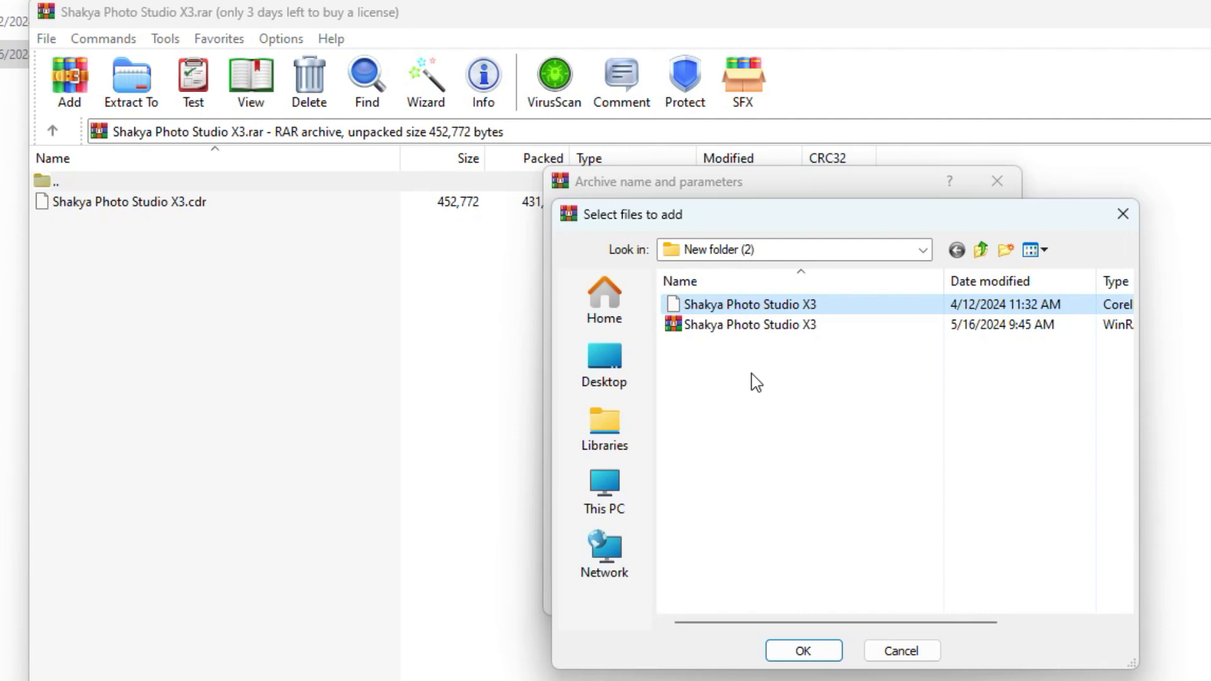
{"action": "left_click", "coordinate": [740, 305]}
{"action": "left_click", "coordinate": [803, 651]}
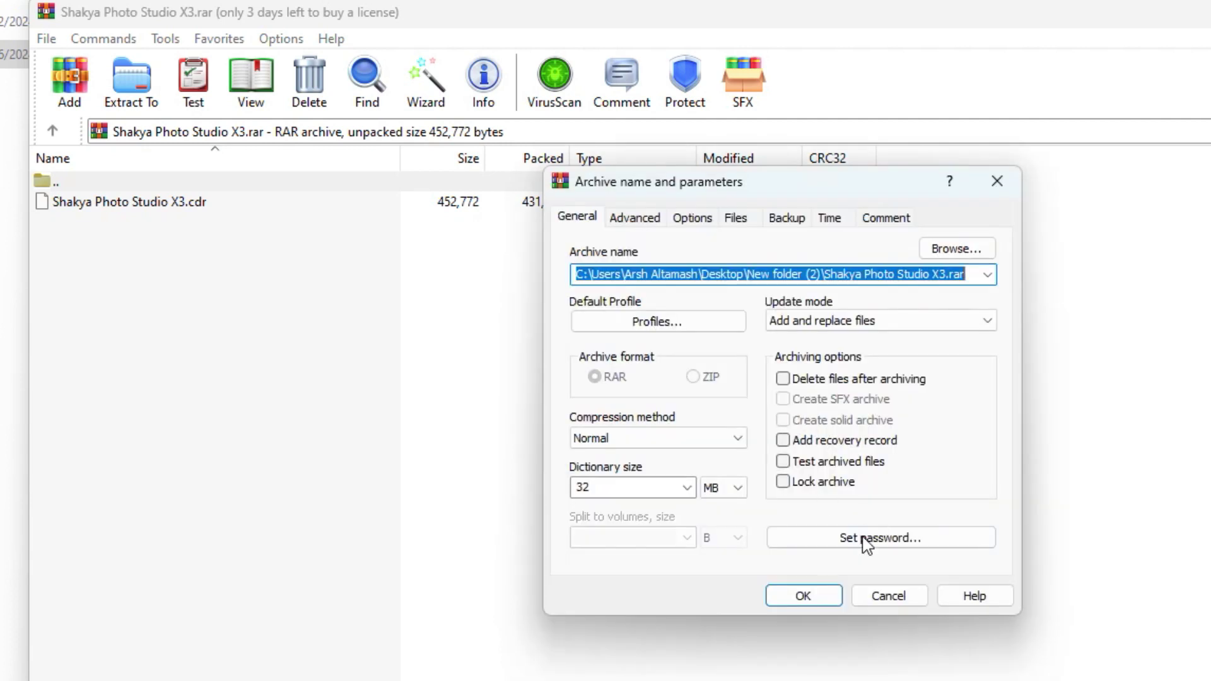
- Set an archive password and archive the CDR file as an encrypted entry
{"action": "left_click", "coordinate": [865, 546]}
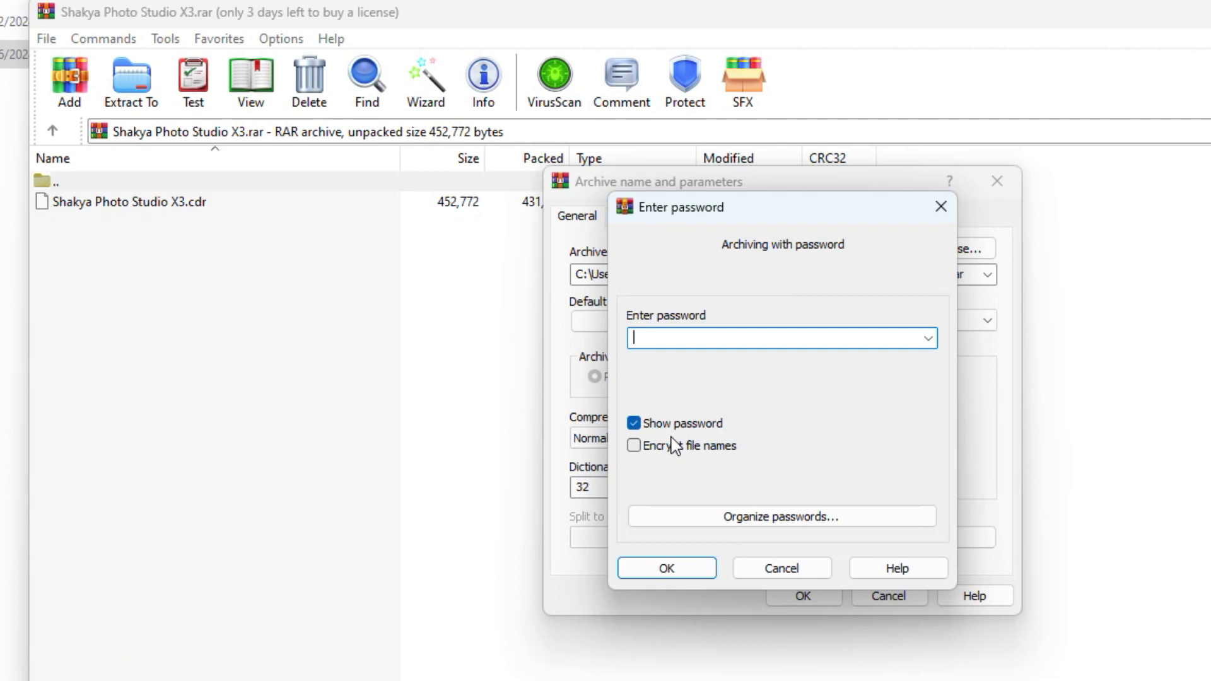
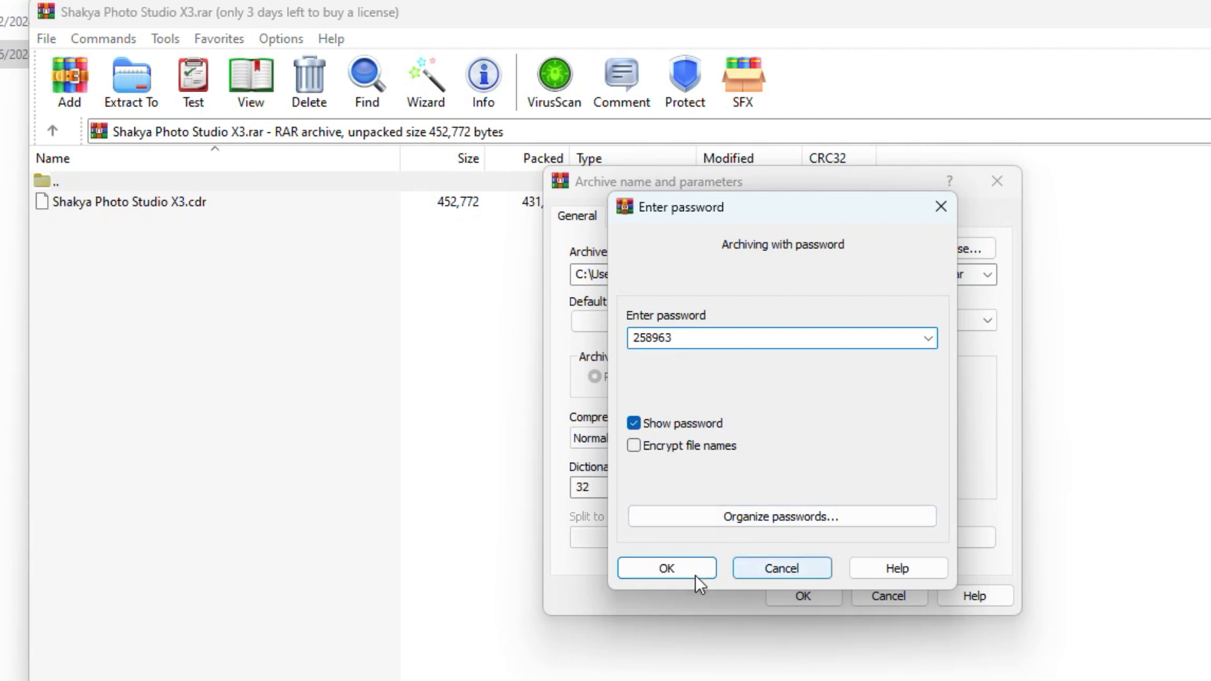
{"action": "left_click", "coordinate": [667, 570]}
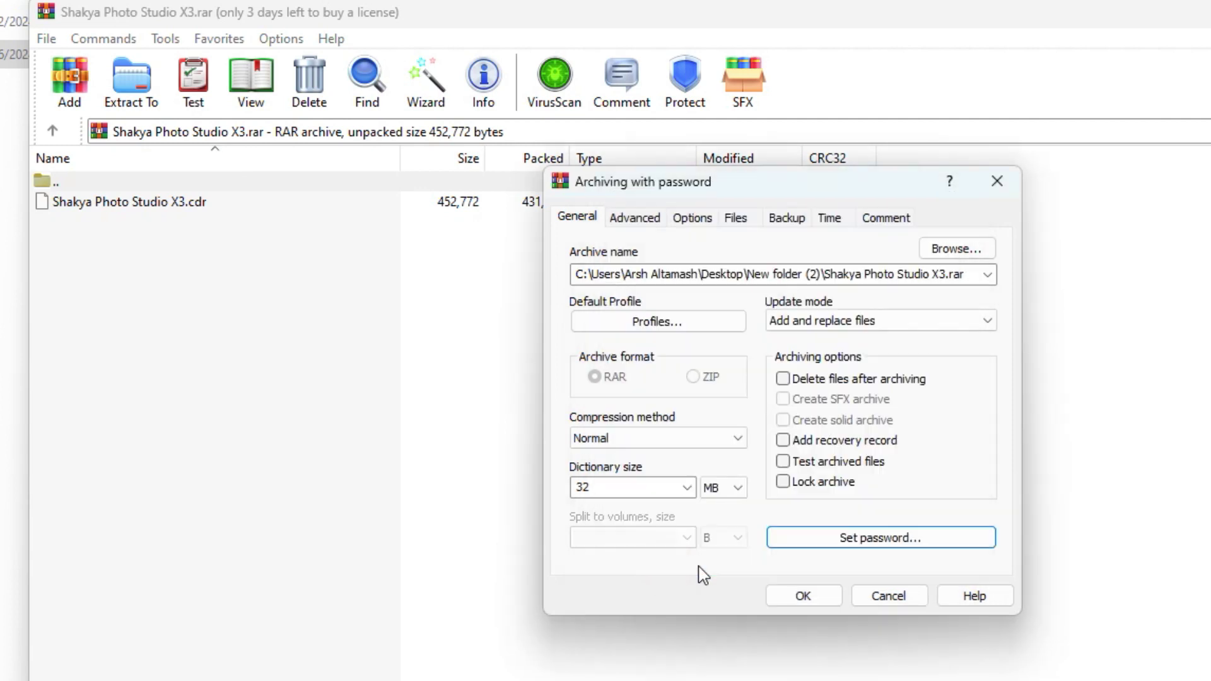
{"action": "left_click", "coordinate": [803, 597]}
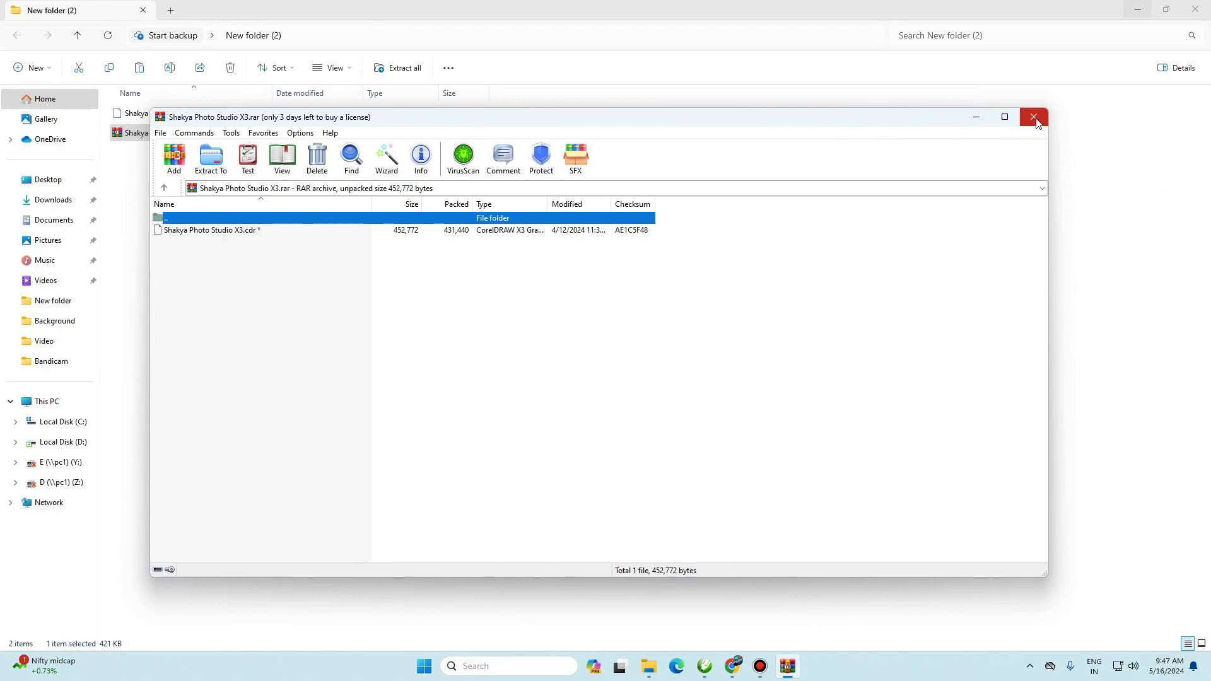
- Test Extract Here on the archive with its password, cancelling the prompt to replace the existing CDR
{"action": "left_click", "coordinate": [1033, 117]}
{"action": "left_click", "coordinate": [119, 136]}
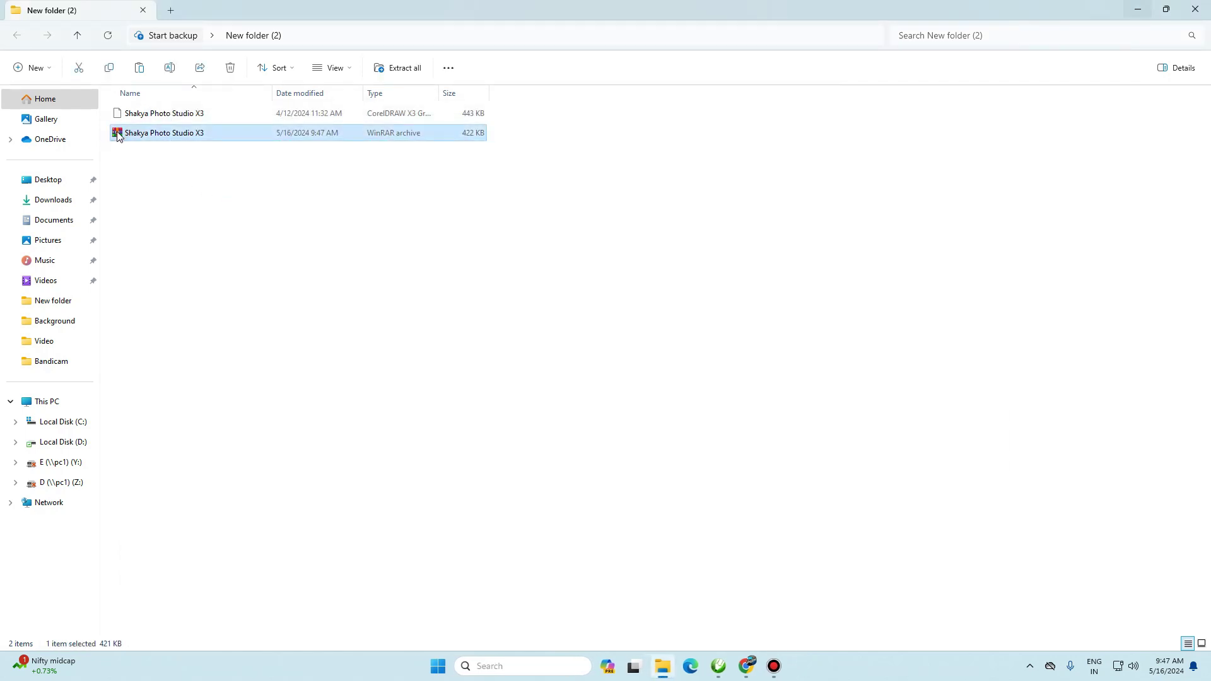
{"action": "right_click", "coordinate": [118, 137]}
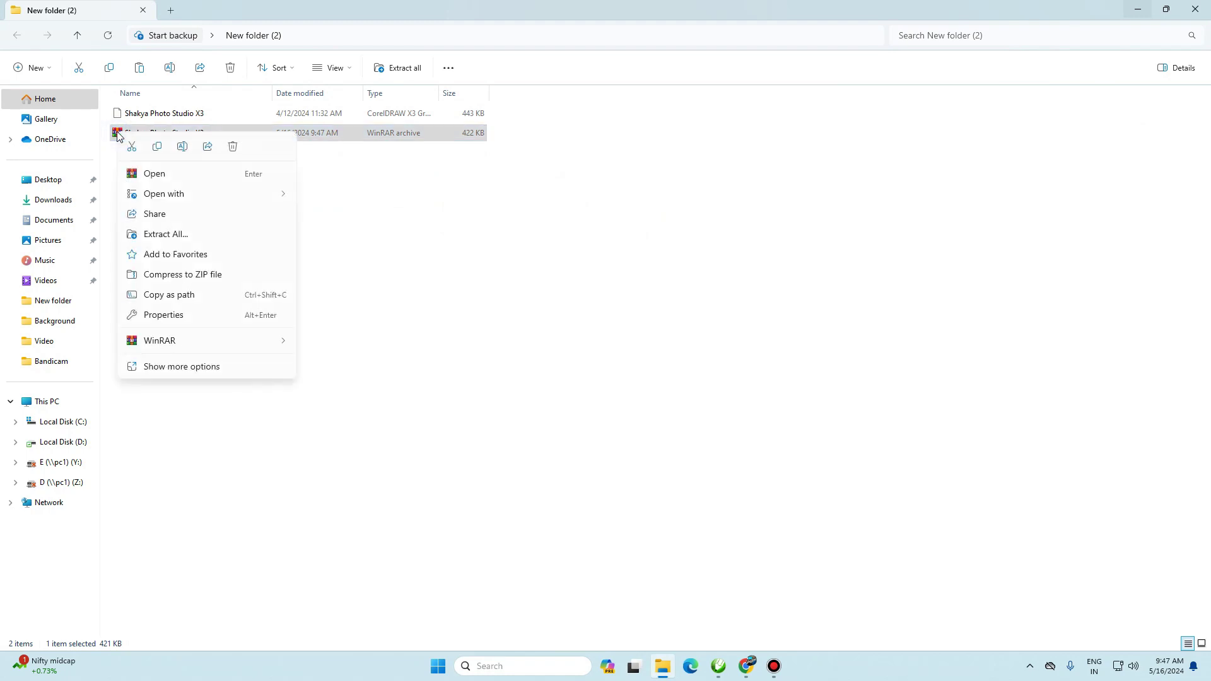
{"action": "mouse_move", "coordinate": [178, 347]}
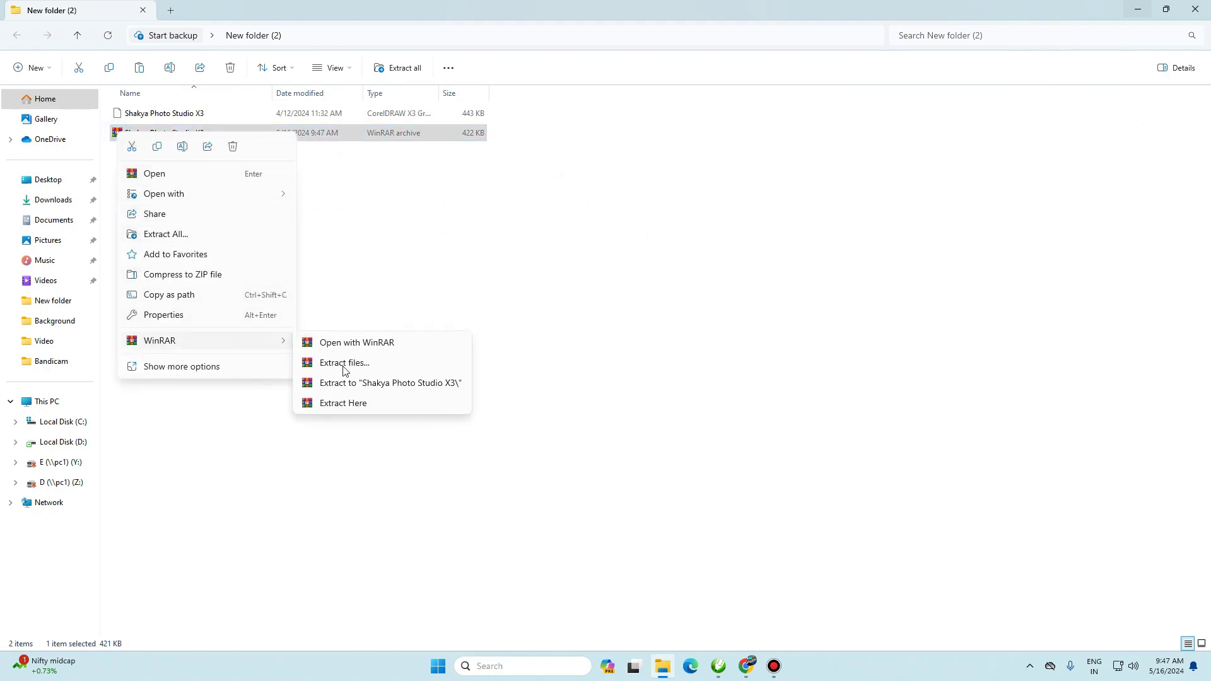
{"action": "left_click", "coordinate": [350, 408]}
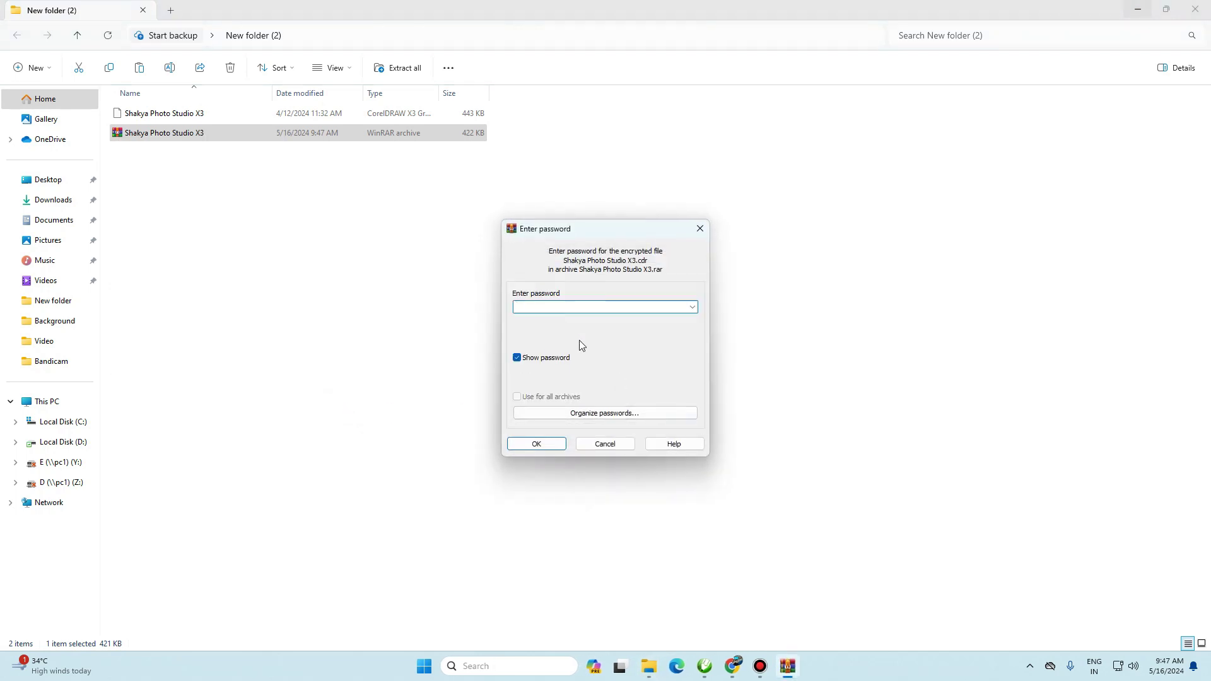
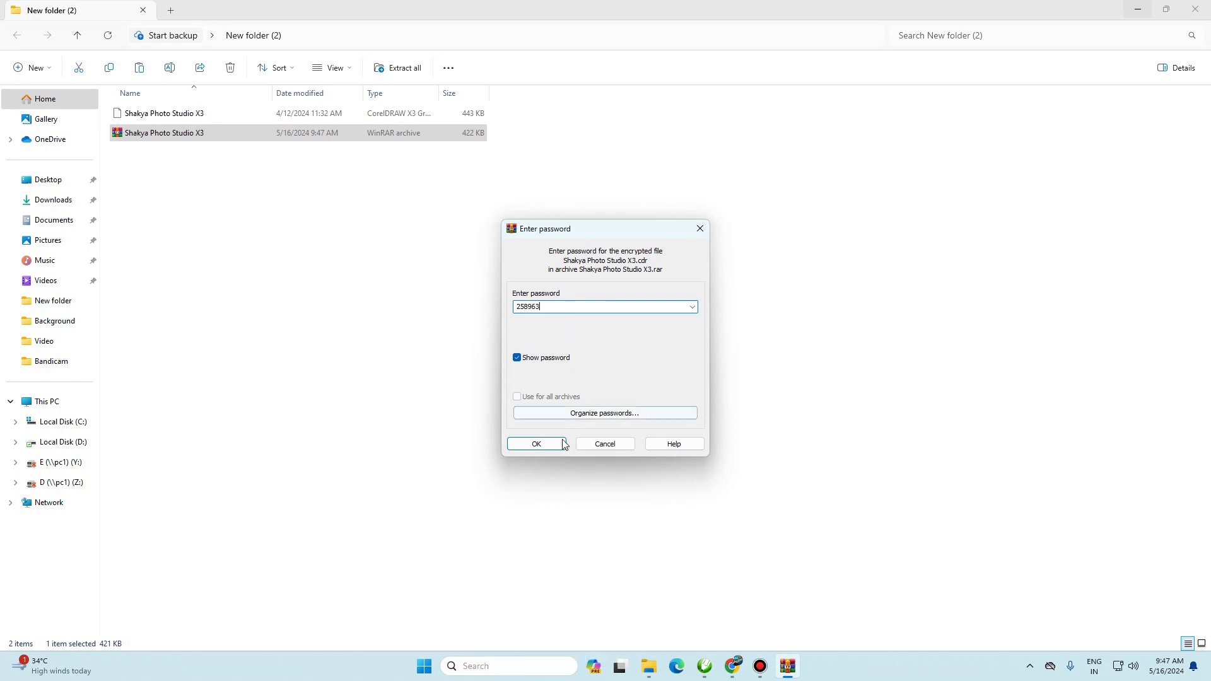
{"action": "left_click", "coordinate": [538, 444]}
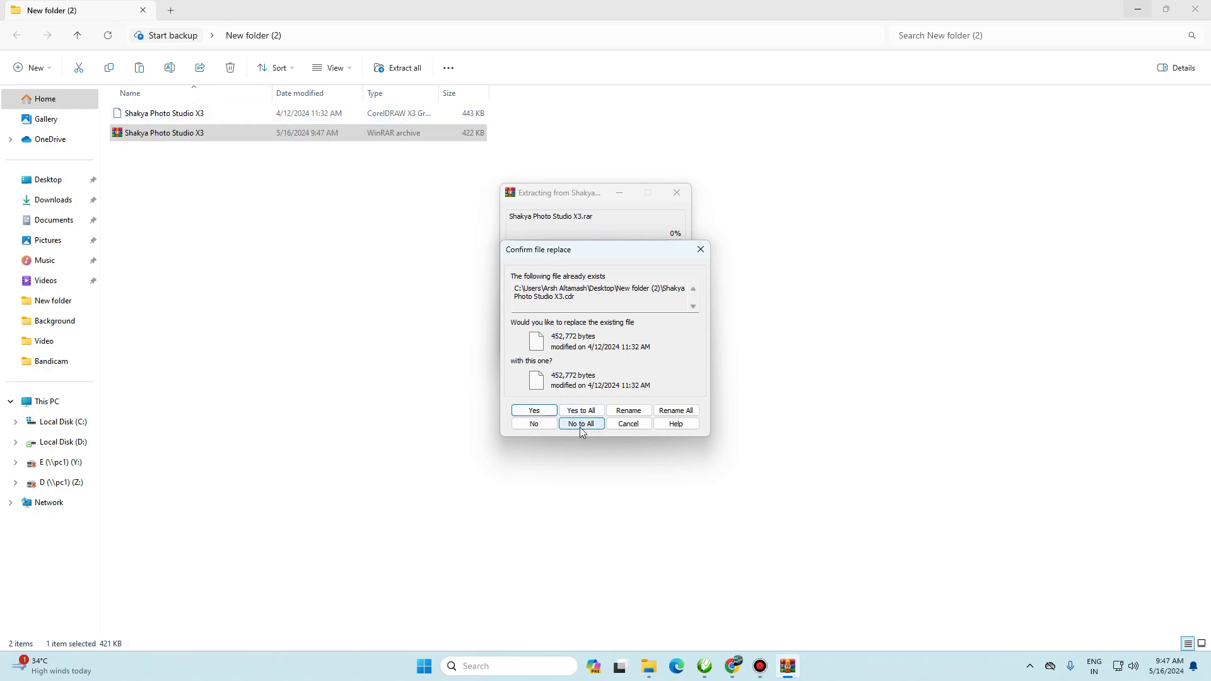
{"action": "left_click", "coordinate": [629, 424]}
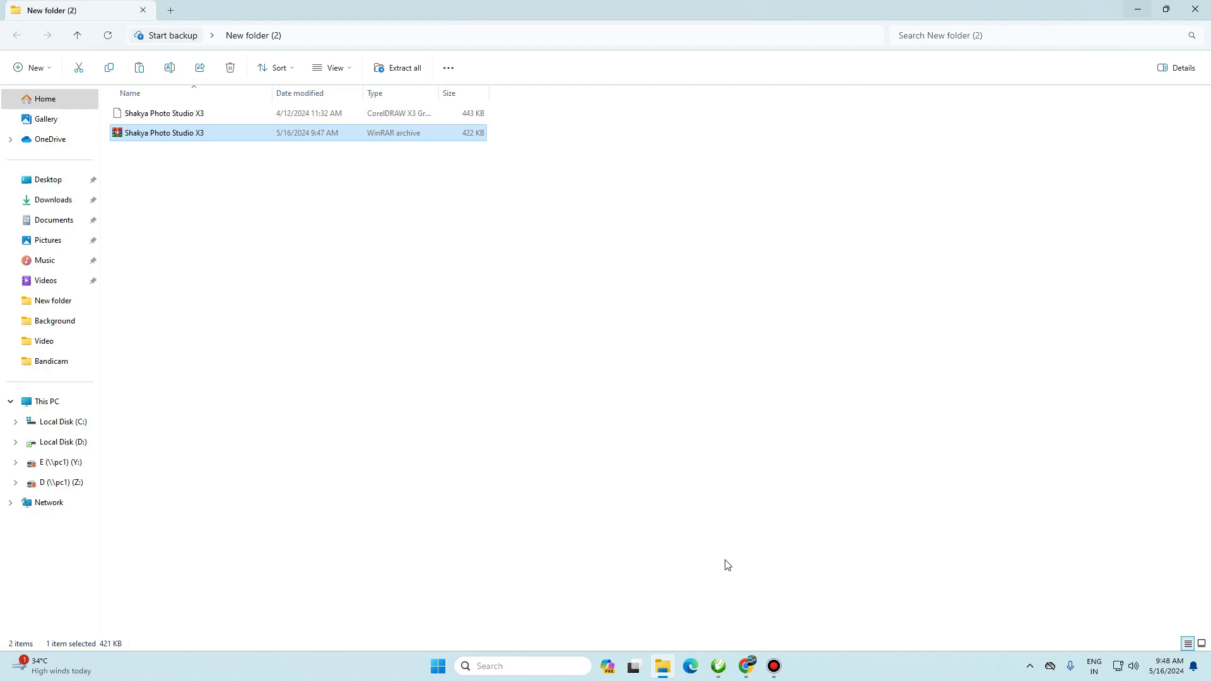
- Open Google Drive in a new tab from Gmail's Google apps grid
{"action": "left_click", "coordinate": [747, 669]}
{"action": "left_click", "coordinate": [381, 14]}
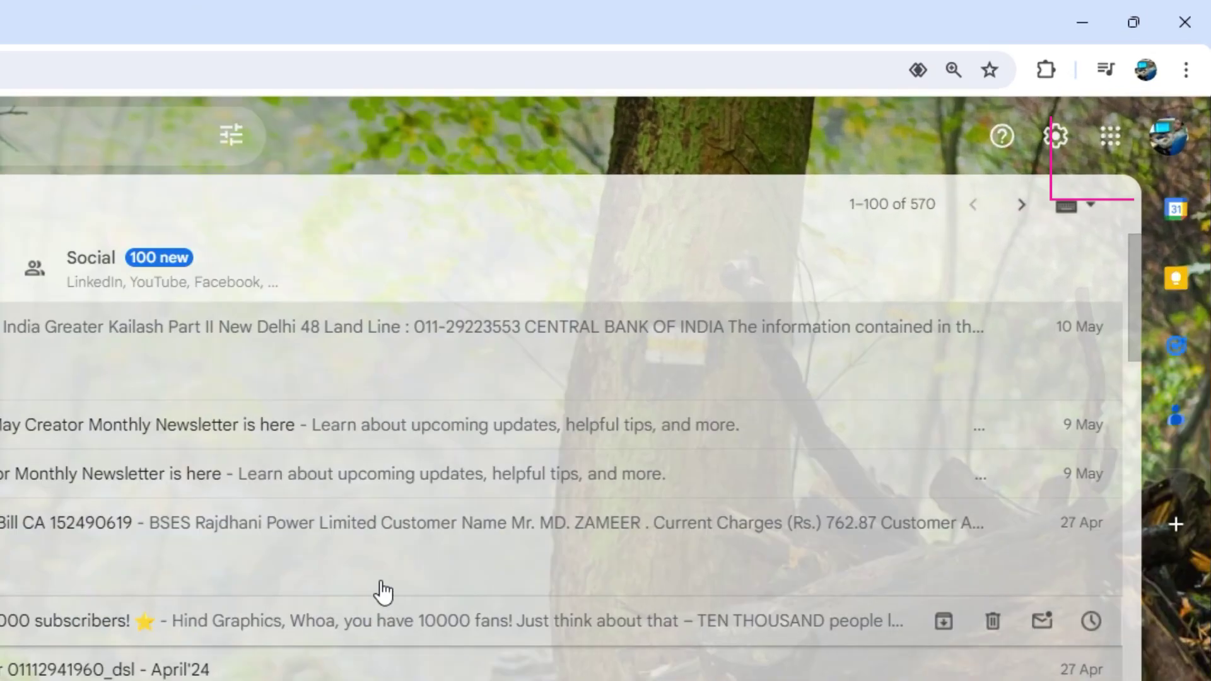
{"action": "left_click", "coordinate": [1109, 139]}
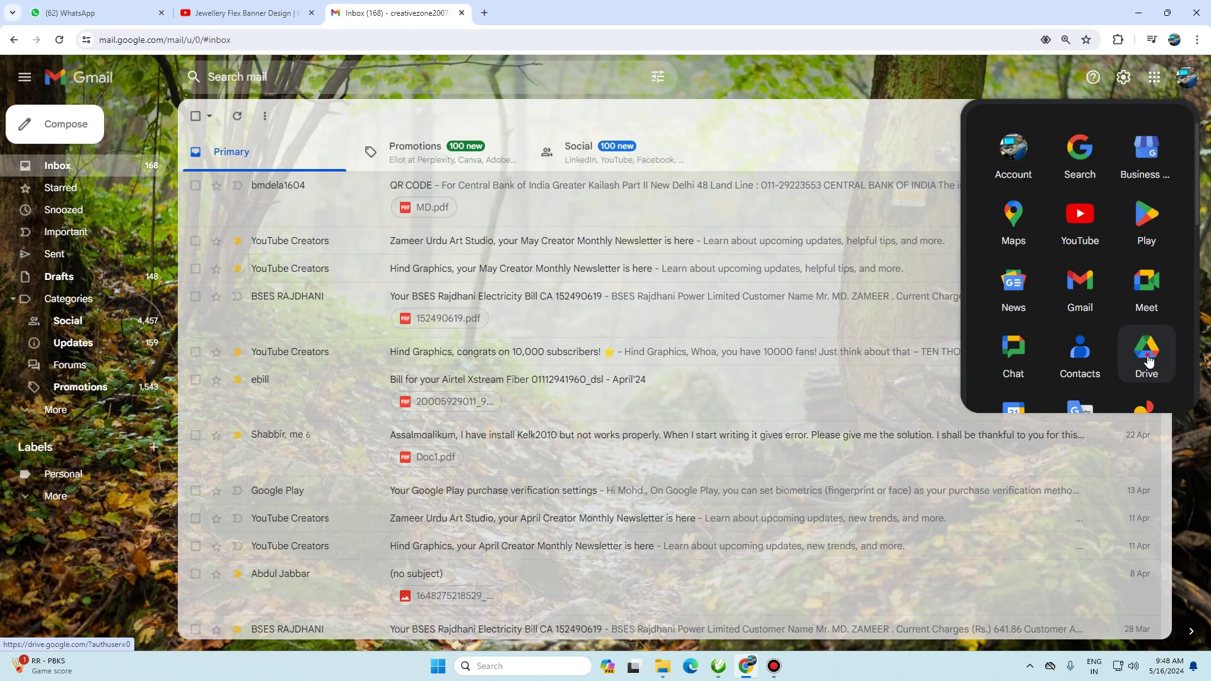
{"action": "left_click", "coordinate": [1146, 356]}
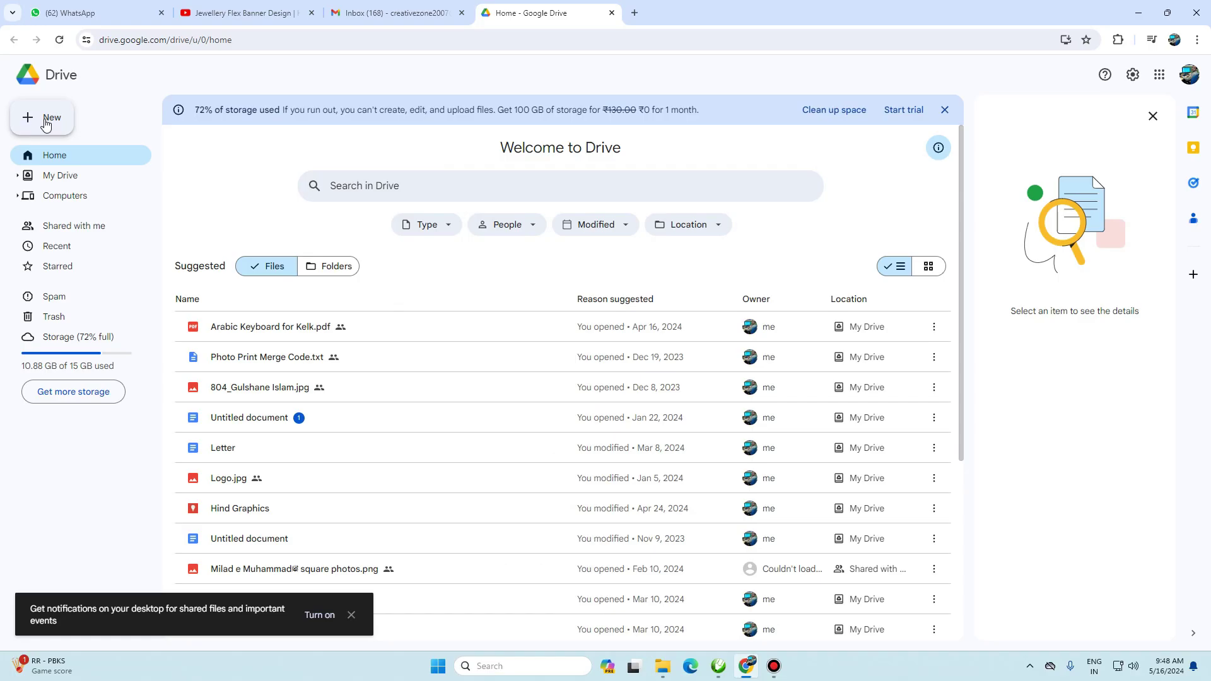
- Open Drive's New menu showing File upload, Folder upload and New folder options
{"action": "scroll", "coordinate": [526, 433], "scroll_direction": "down", "scroll_amount": 5}
{"action": "scroll", "coordinate": [526, 433], "scroll_direction": "up", "scroll_amount": 5}
{"action": "scroll", "coordinate": [521, 433], "scroll_direction": "down", "scroll_amount": 5}
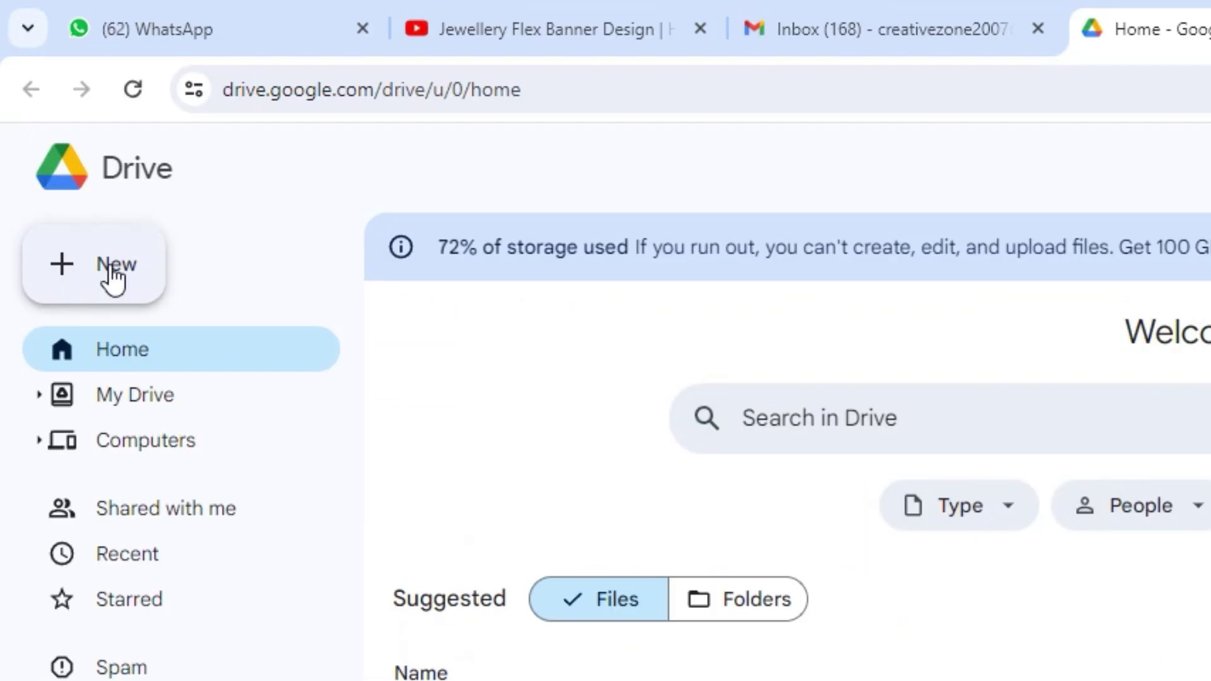
{"action": "left_click", "coordinate": [112, 277]}
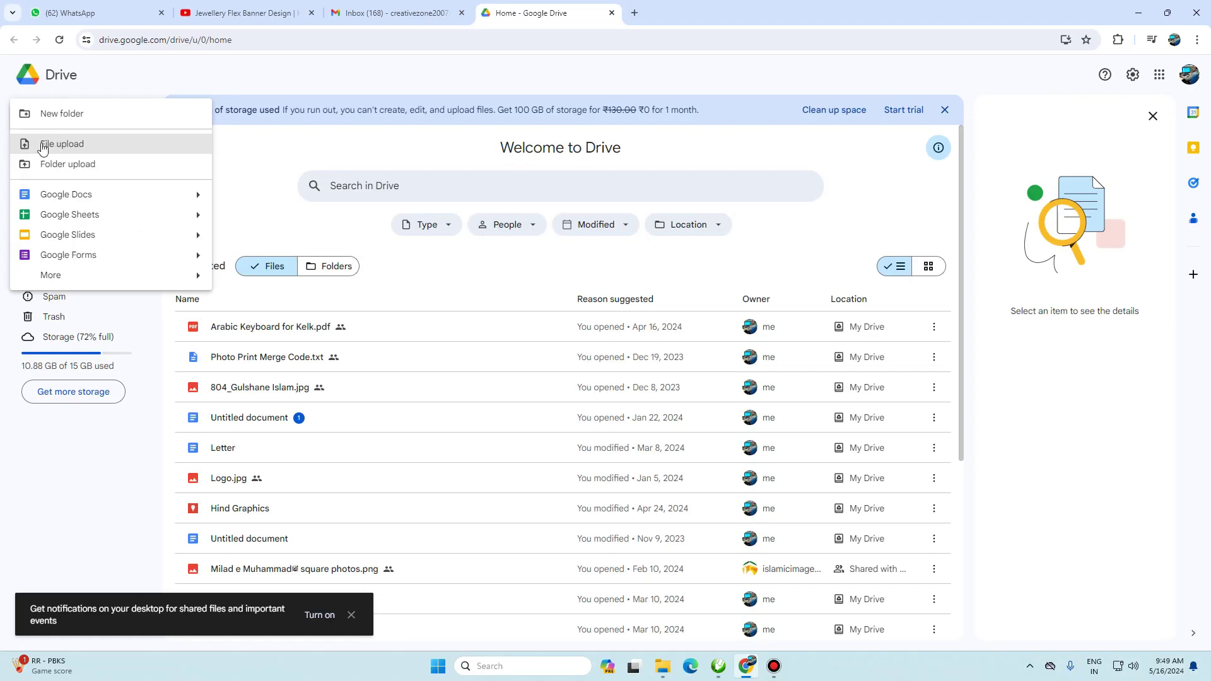
- Upload Shakya Photo Studio X3.rar from New folder (2) and show its location in My Drive
{"action": "left_click", "coordinate": [59, 146]}
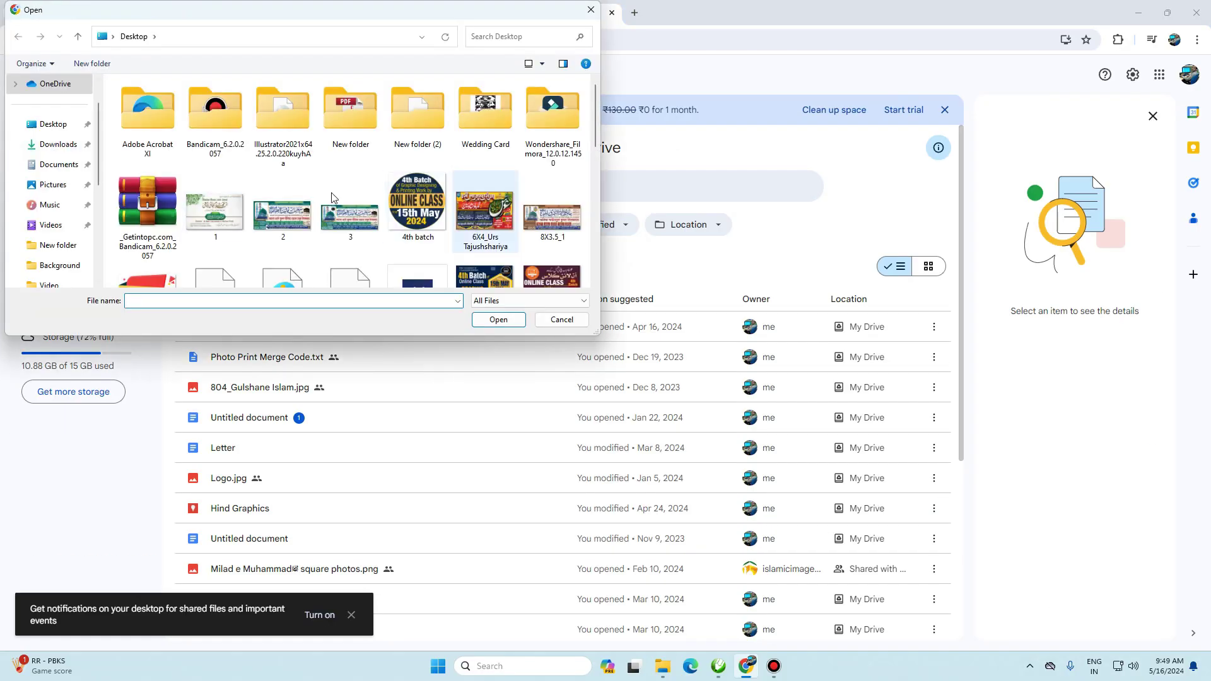
{"action": "left_click", "coordinate": [427, 125]}
{"action": "double_click", "coordinate": [427, 125]}
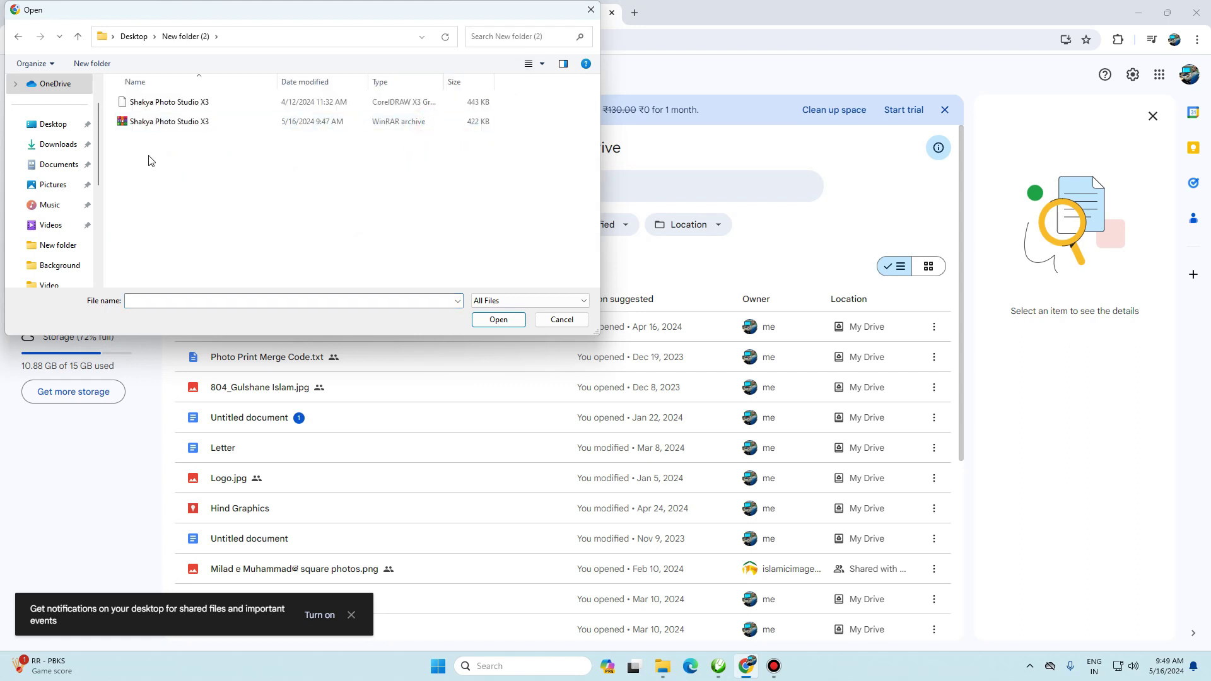
{"action": "left_click", "coordinate": [124, 123]}
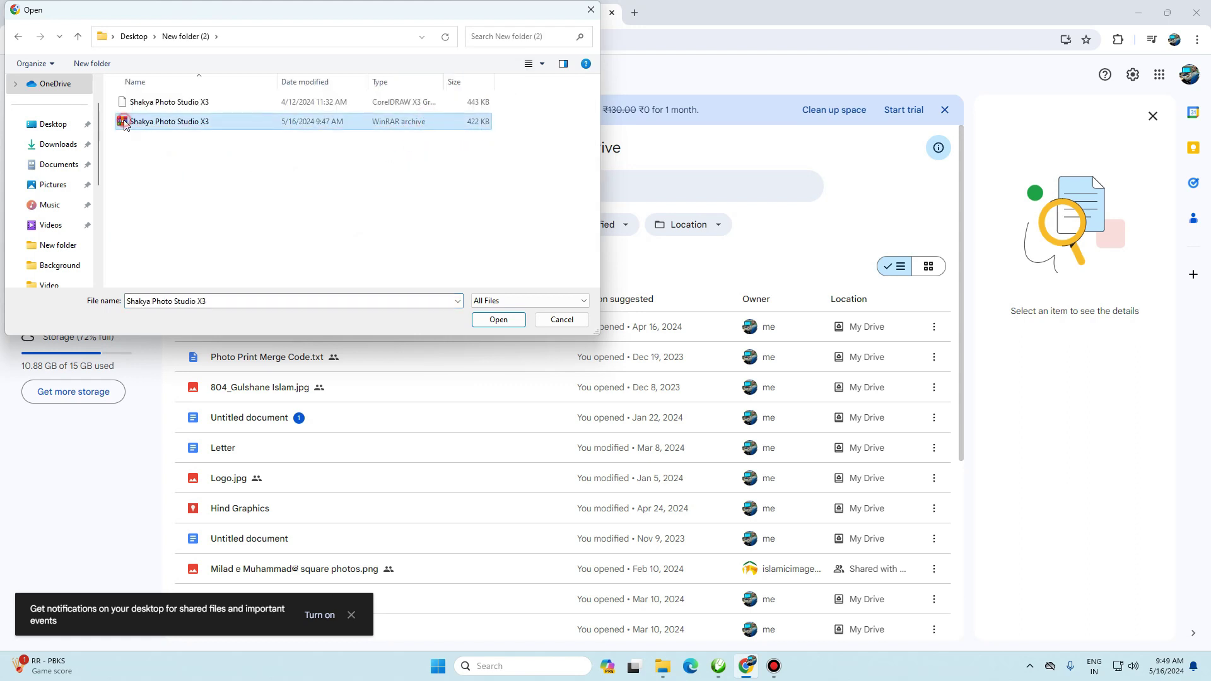
{"action": "left_click", "coordinate": [497, 321]}
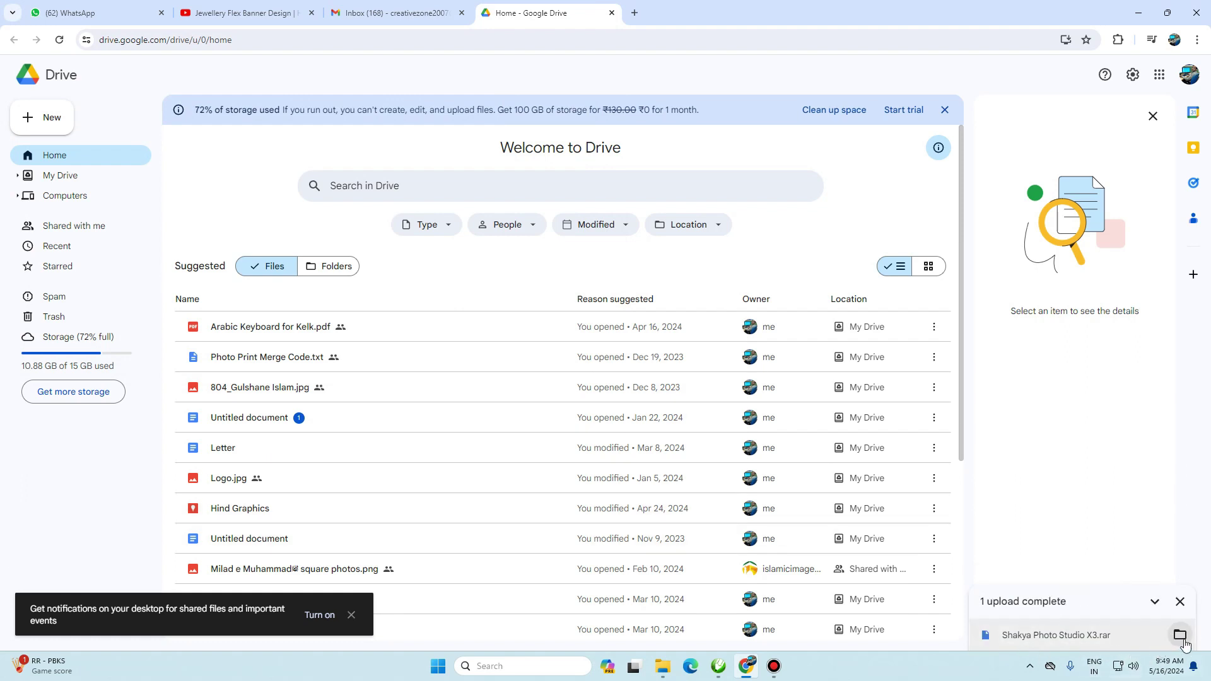
{"action": "left_click", "coordinate": [1183, 641]}
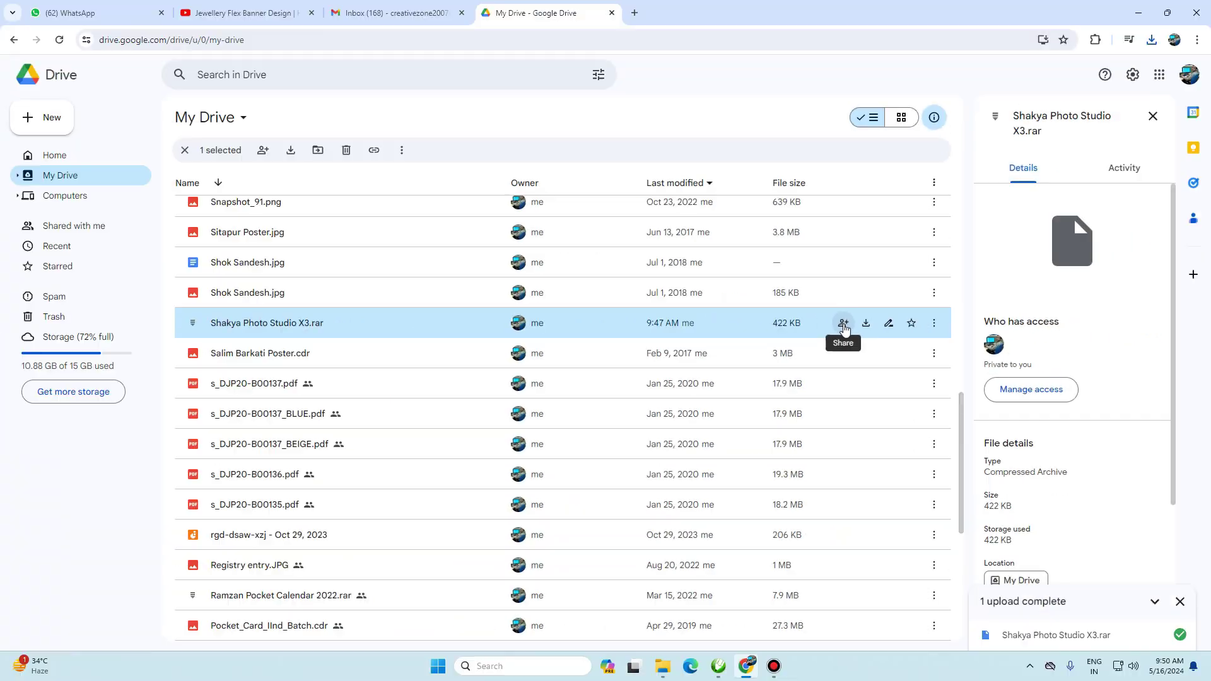
- Share Shakya Photo Studio X3.rar as Viewer with anyone with the link and copy the link
{"action": "left_click", "coordinate": [711, 339]}
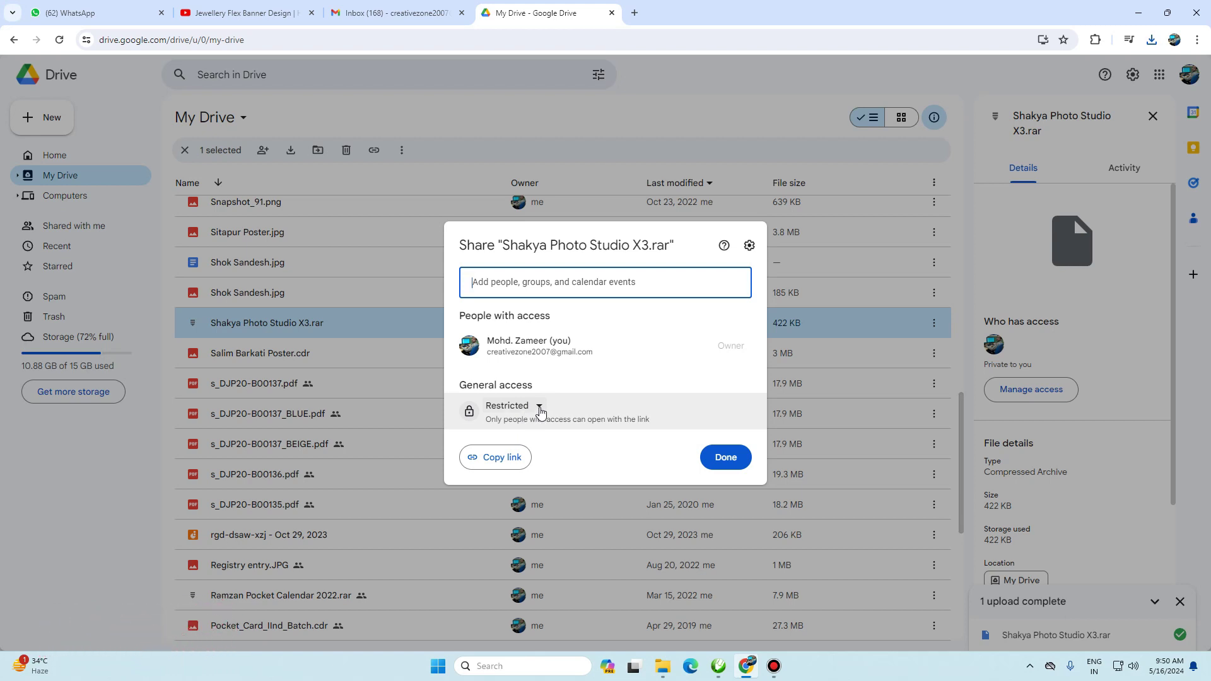
{"action": "left_click", "coordinate": [540, 408]}
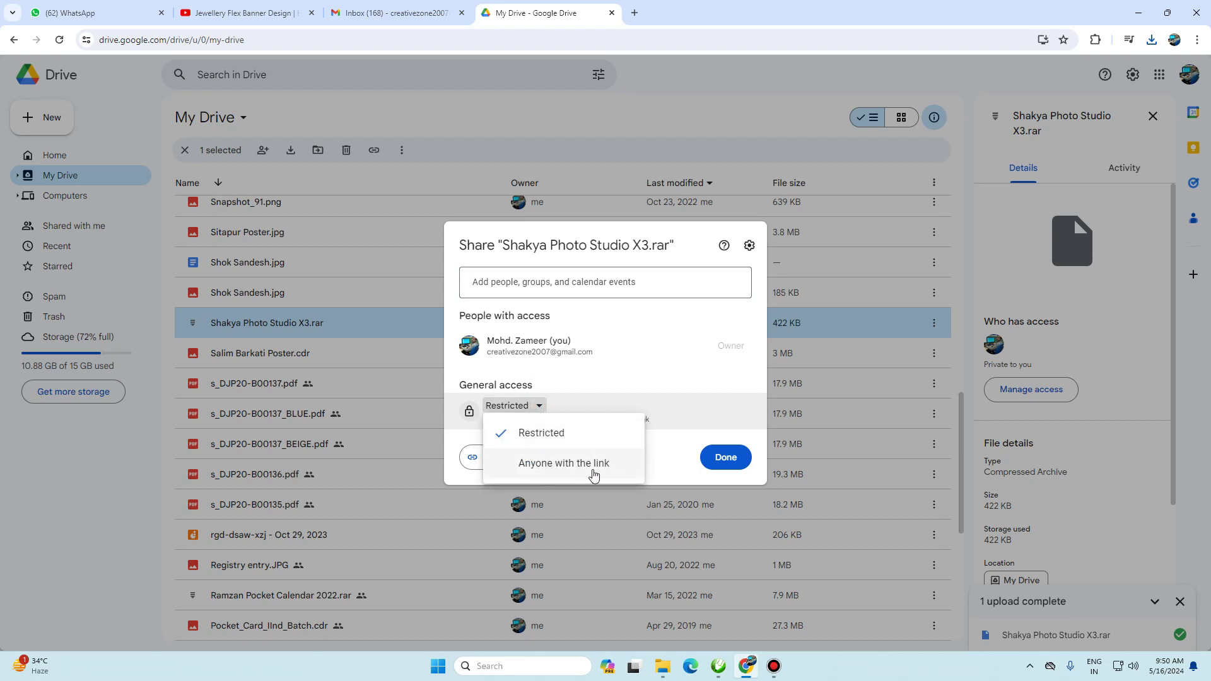
{"action": "left_click", "coordinate": [593, 471]}
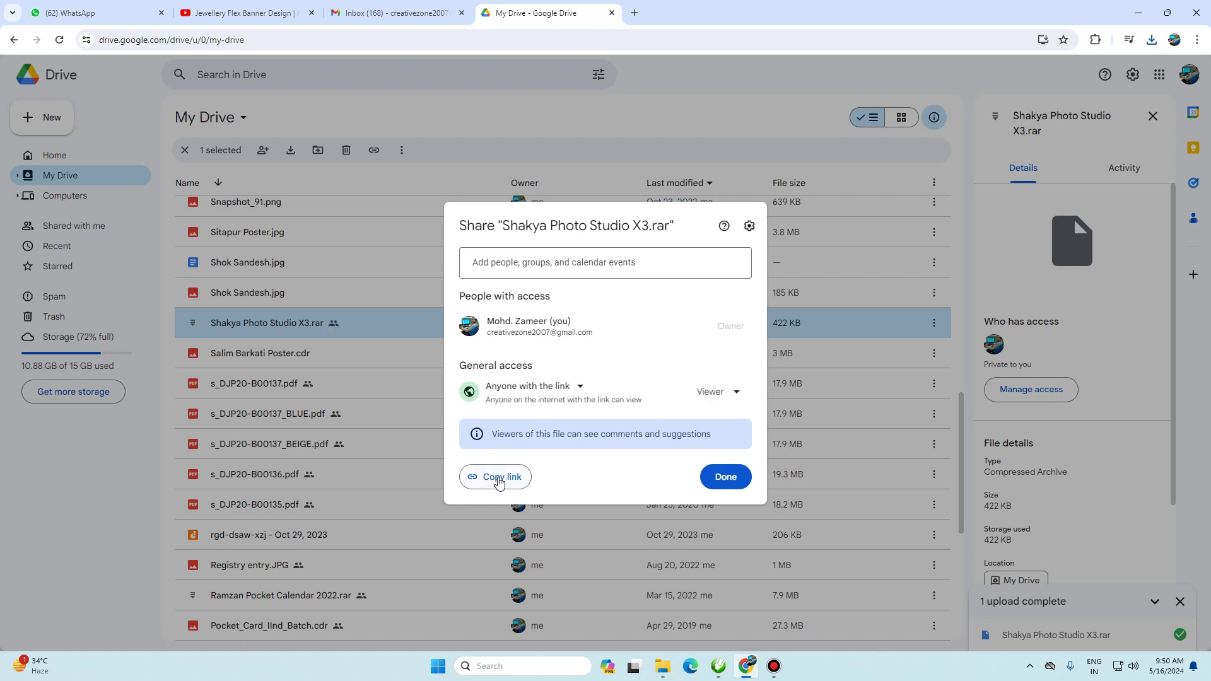
{"action": "left_click", "coordinate": [500, 478]}
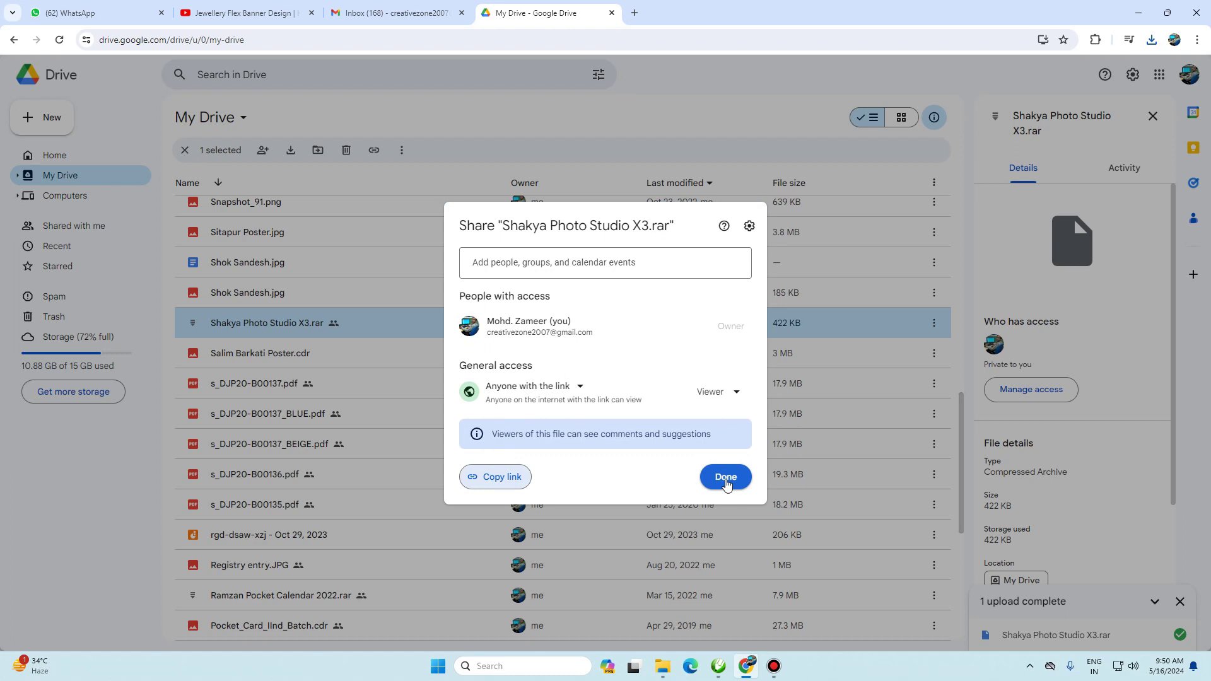
{"action": "left_click", "coordinate": [726, 478]}
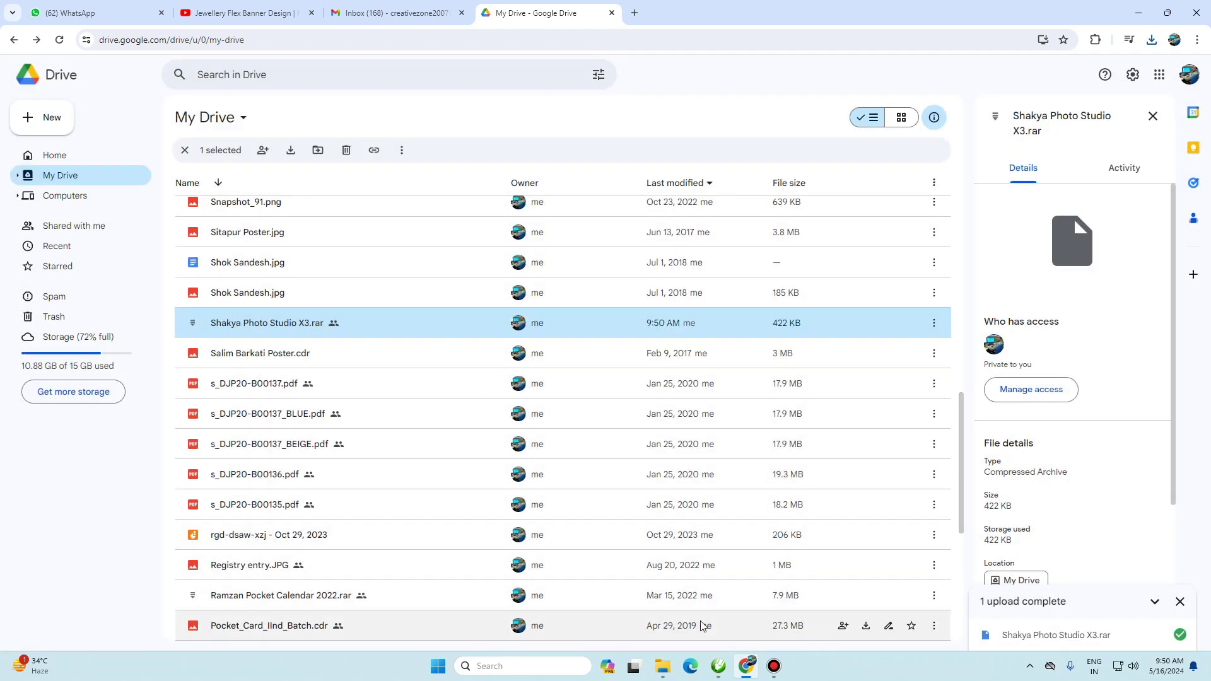
- Paste the Drive share link as text on a new drawing and move it near the page top
{"action": "left_click", "coordinate": [718, 674]}
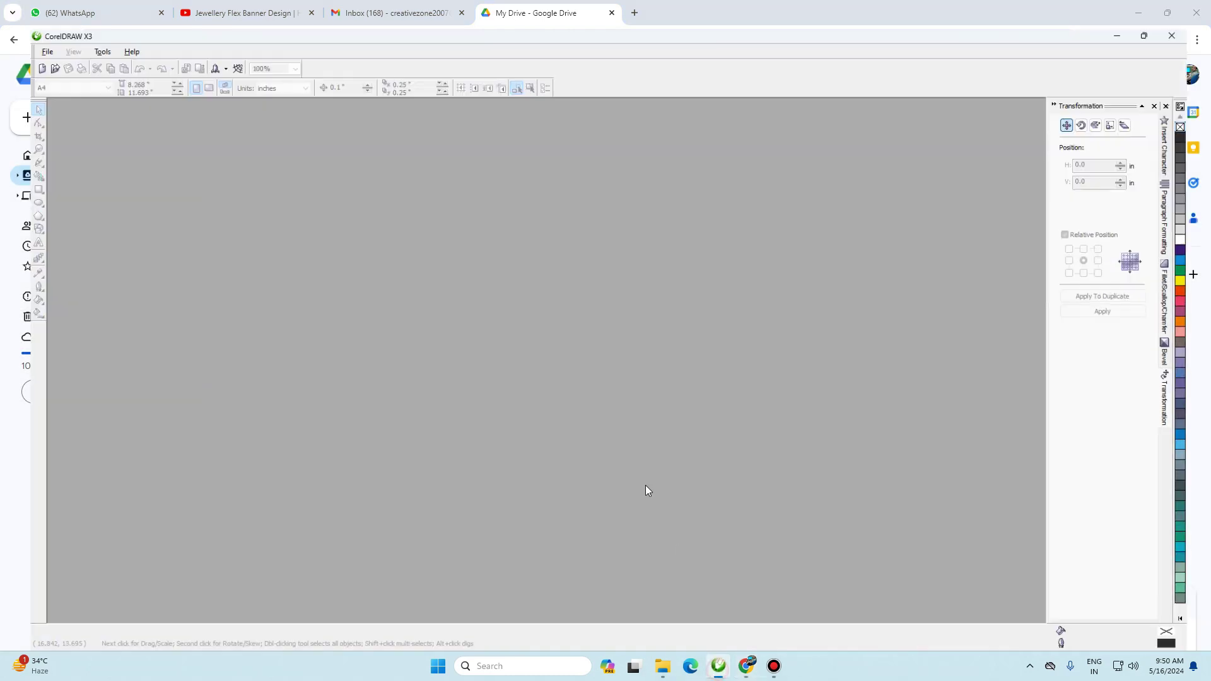
{"action": "key", "text": "ctrl+n"}
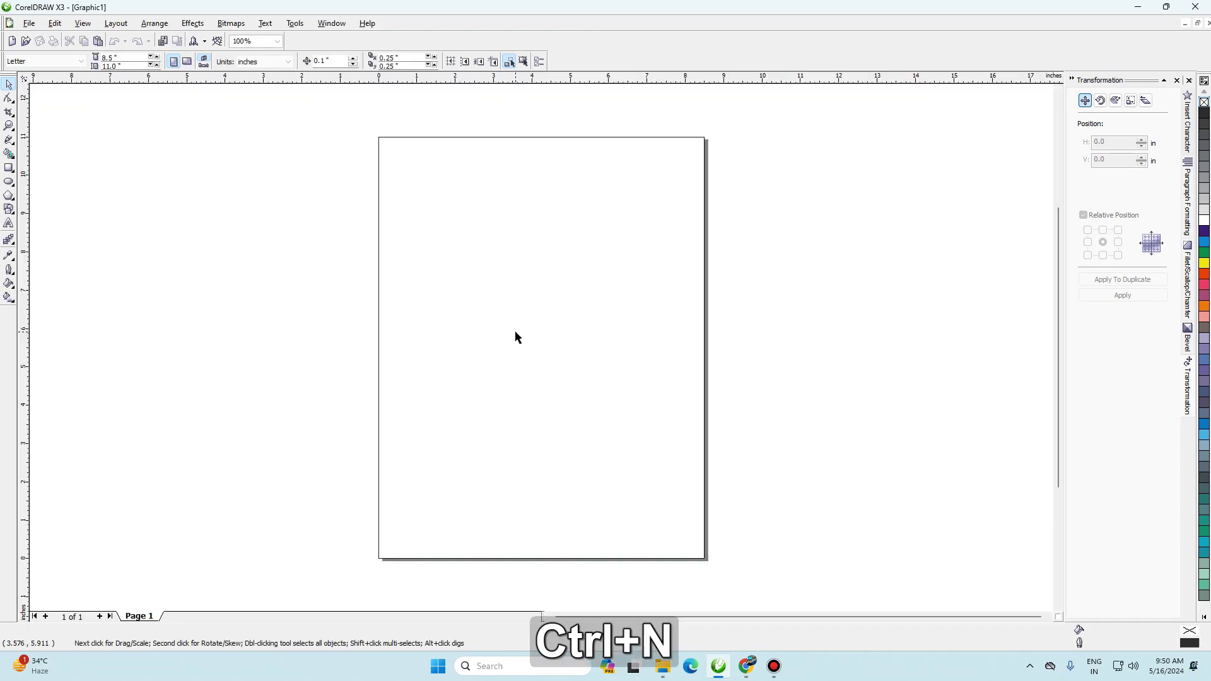
{"action": "key", "text": "F8"}
{"action": "left_click", "coordinate": [283, 255]}
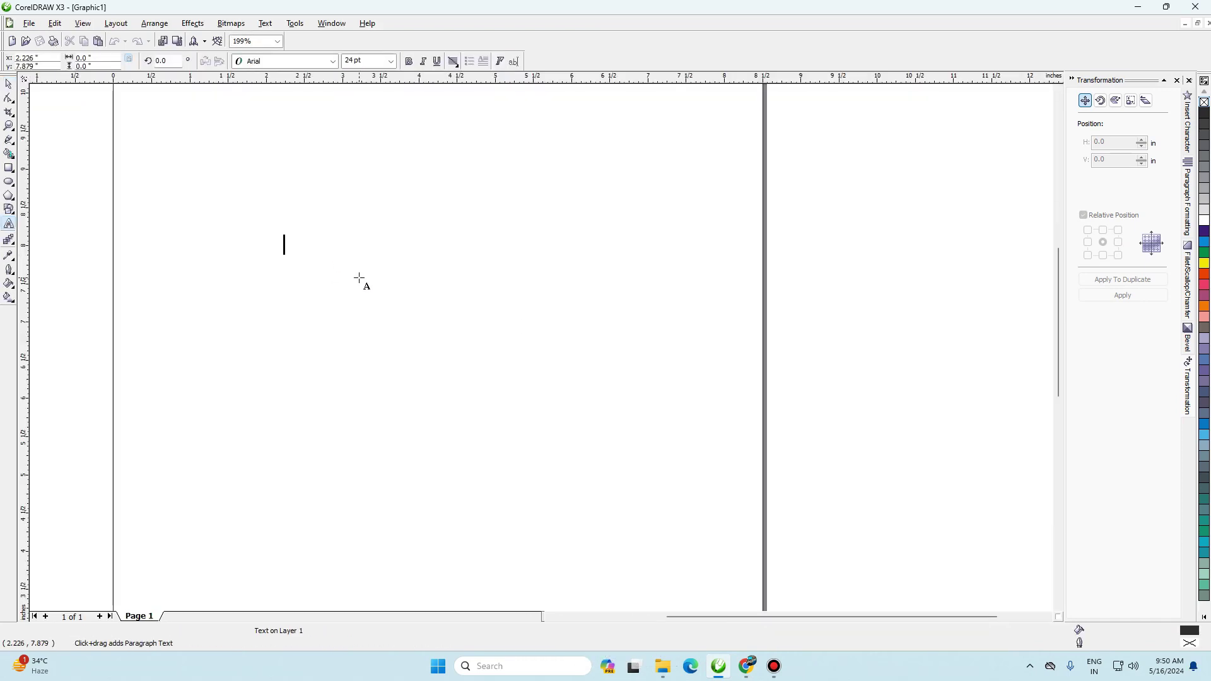
{"action": "key", "text": "ctrl+v"}
{"action": "left_click", "coordinate": [9, 84]}
{"action": "key", "text": "F3"}
{"action": "left_click_drag", "start_coordinate": [569, 323], "coordinate": [353, 315]}
{"action": "left_click_drag", "start_coordinate": [440, 312], "coordinate": [509, 283]}
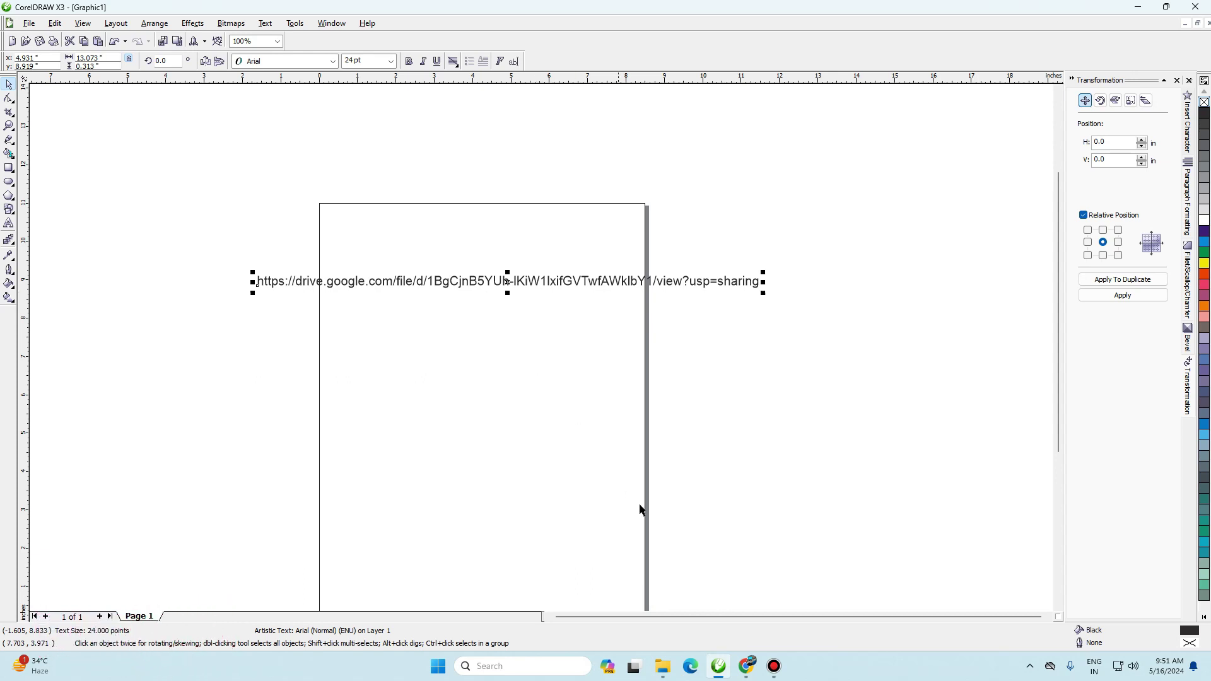
- Scroll the Jewellery Flex Banner Design video page down to its description with the CDR download link
{"action": "left_click", "coordinate": [747, 665]}
{"action": "left_click", "coordinate": [234, 14]}
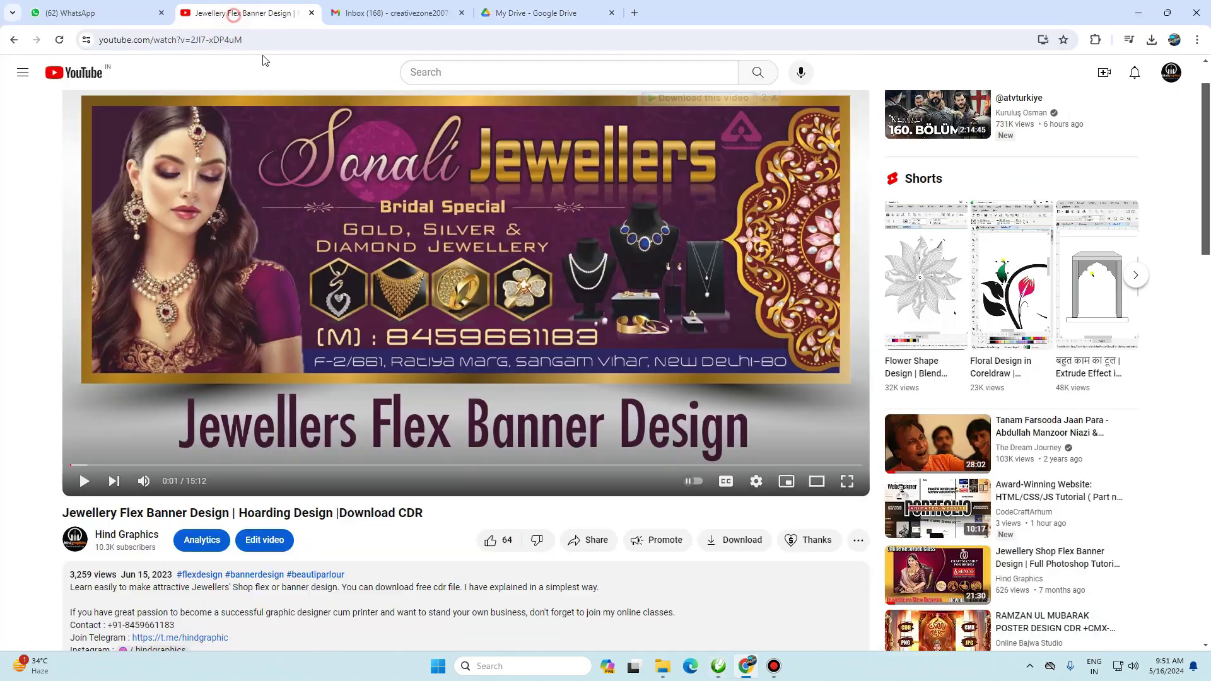
{"action": "scroll", "coordinate": [255, 315], "scroll_direction": "down", "scroll_amount": 5}
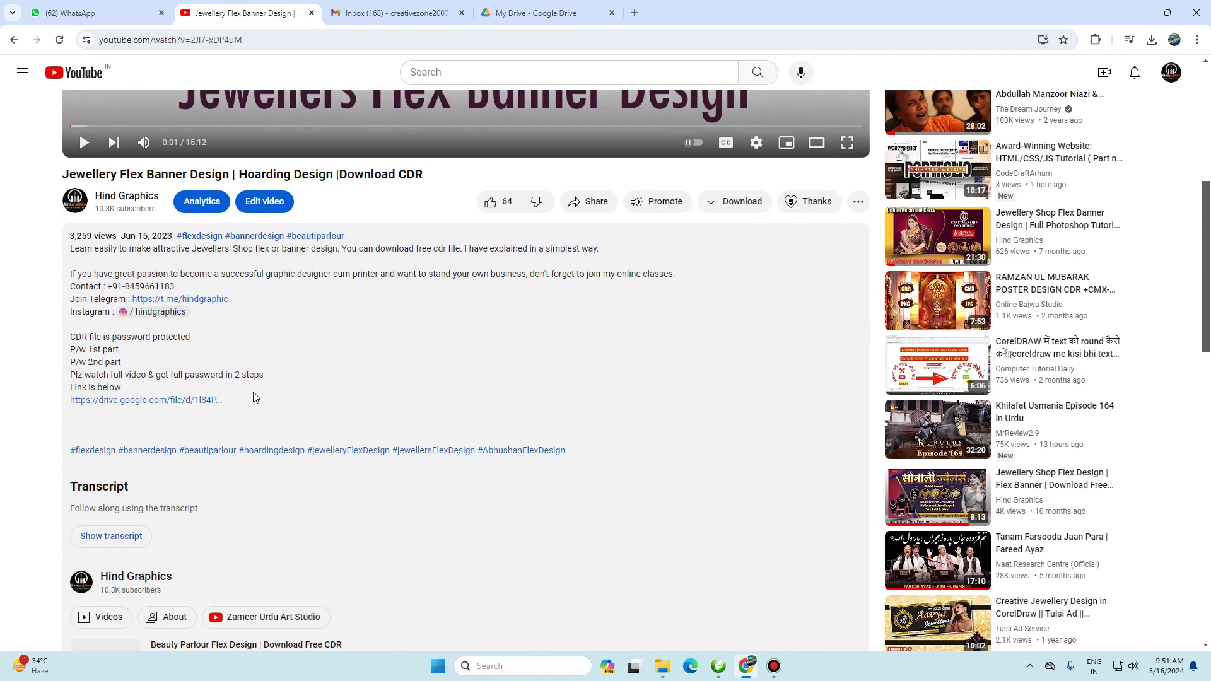
{"action": "scroll", "coordinate": [368, 371], "scroll_direction": "down", "scroll_amount": 3}
{"action": "scroll", "coordinate": [367, 371], "scroll_direction": "up", "scroll_amount": 4}
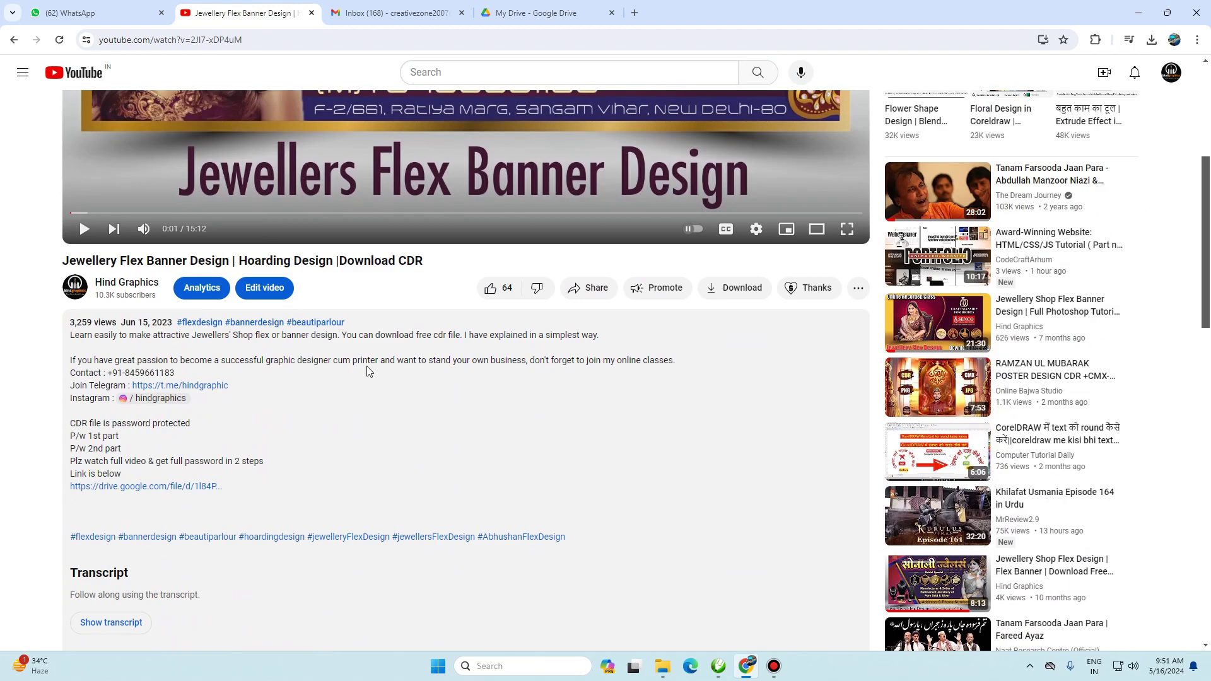
{"action": "scroll", "coordinate": [368, 371], "scroll_direction": "up", "scroll_amount": 2}
{"action": "scroll", "coordinate": [378, 419], "scroll_direction": "down", "scroll_amount": 2}
{"action": "scroll", "coordinate": [346, 399], "scroll_direction": "down", "scroll_amount": 1}
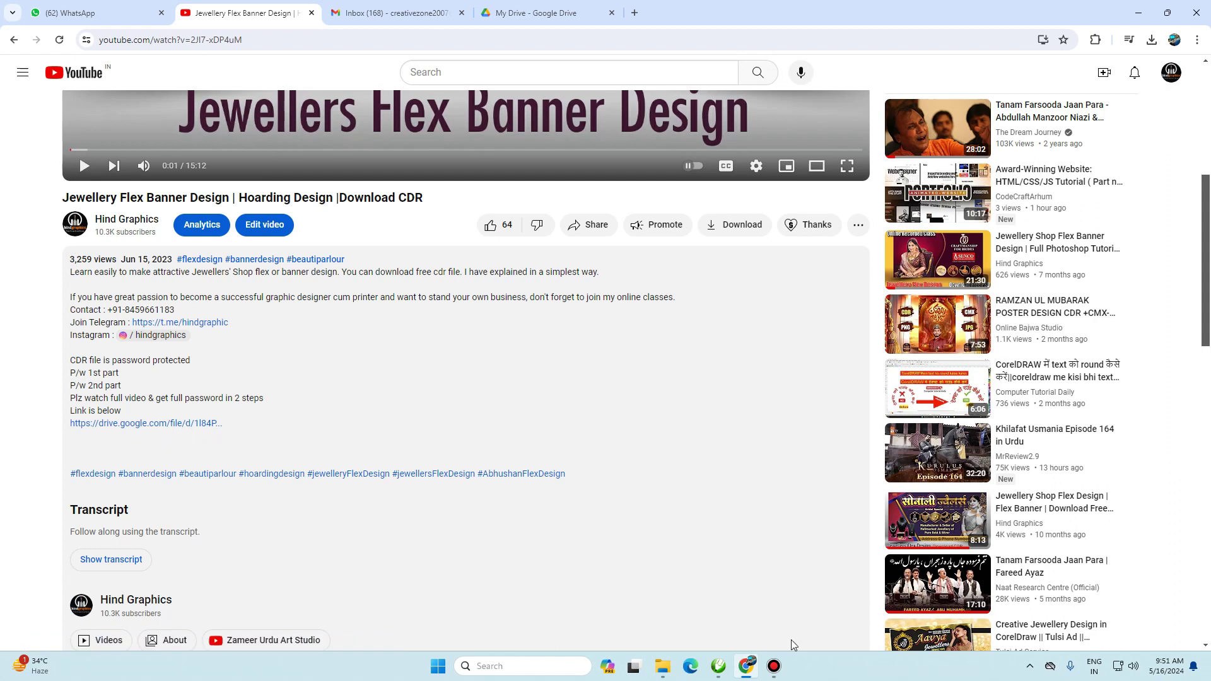
{"action": "mouse_move", "coordinate": [749, 670]}
- Copy the share link text from the CorelDRAW X3 drawing to the clipboard
{"action": "left_click", "coordinate": [719, 666]}
{"action": "left_click", "coordinate": [524, 279]}
{"action": "left_click", "coordinate": [523, 280]}
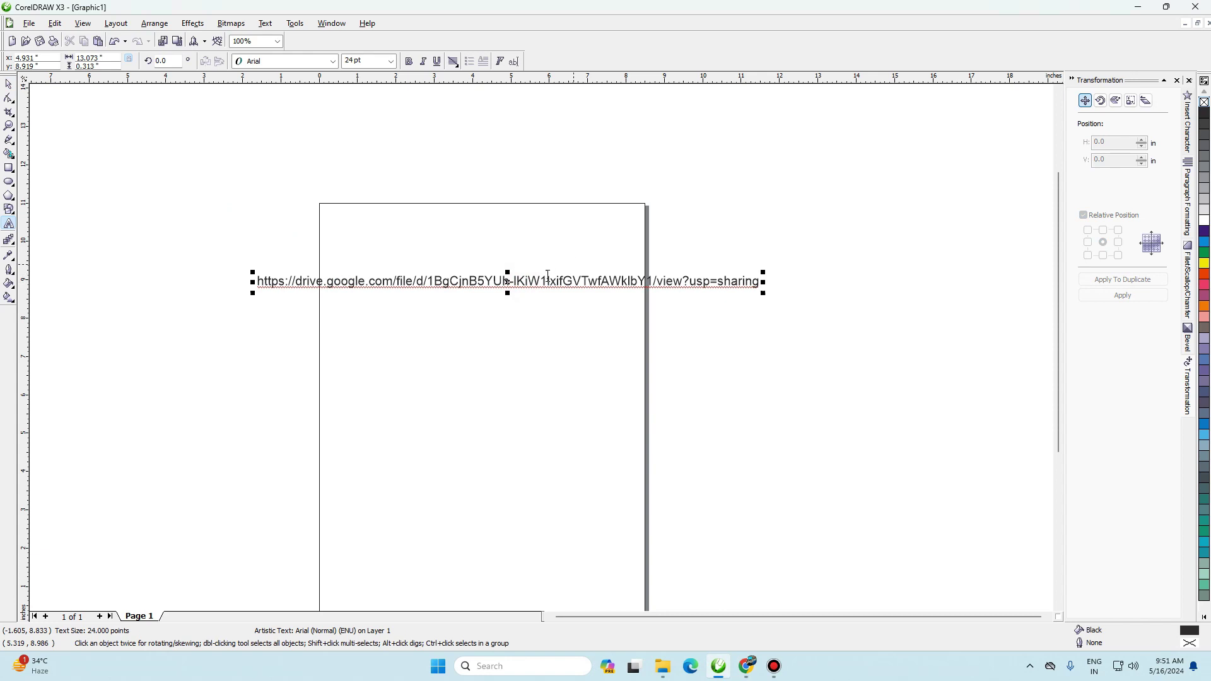
{"action": "key", "text": "ctrl+a"}
{"action": "key", "text": "ctrl+c"}
{"action": "left_click", "coordinate": [195, 165]}
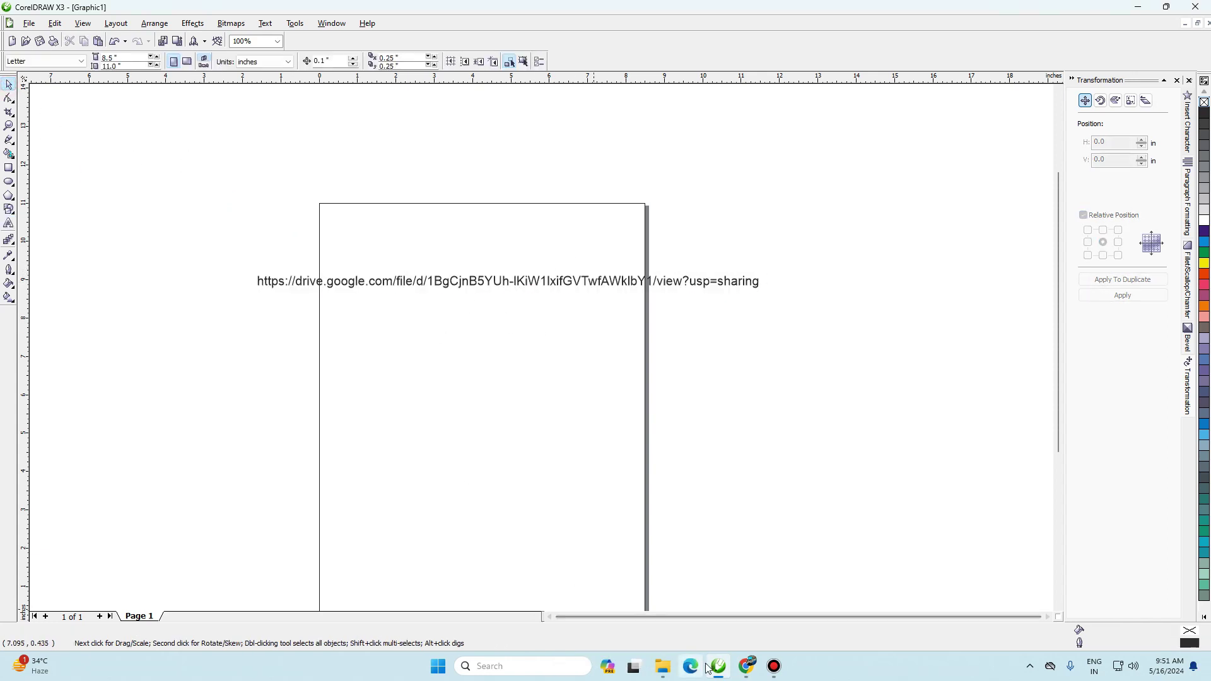
- Paste the link into a new Chrome tab to load Shakya Photo Studio X3.rar on Drive
{"action": "left_click", "coordinate": [746, 668]}
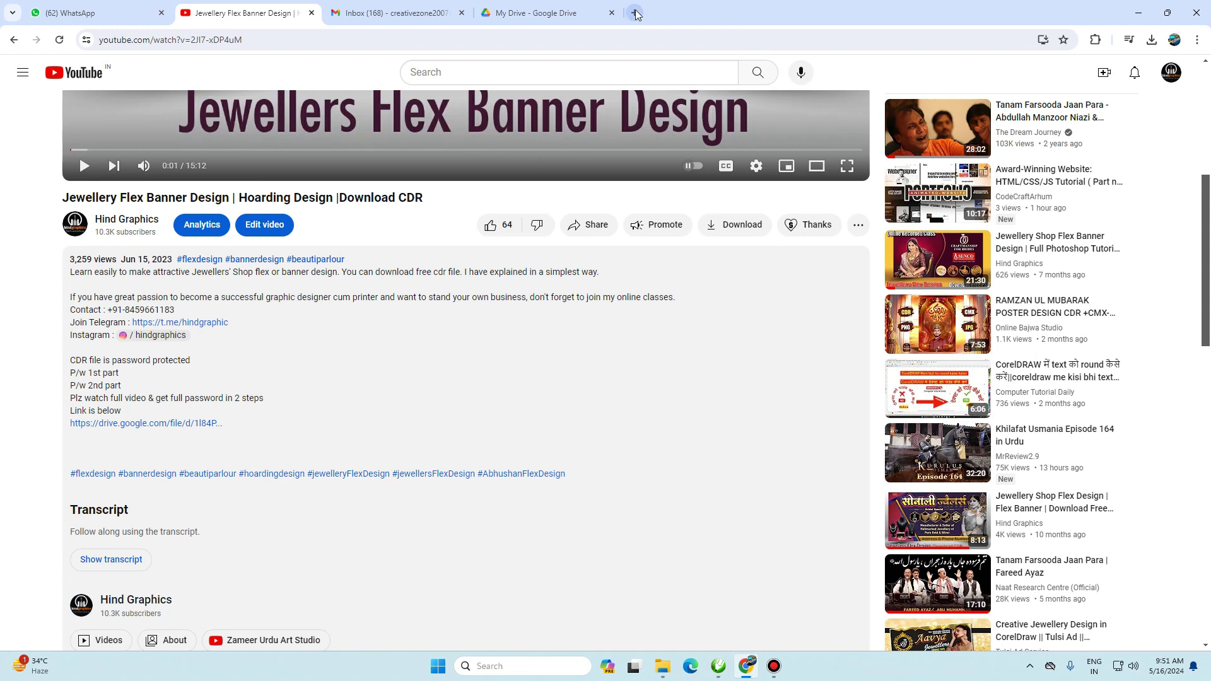
{"action": "left_click", "coordinate": [635, 13]}
{"action": "key", "text": "ctrl+v"}
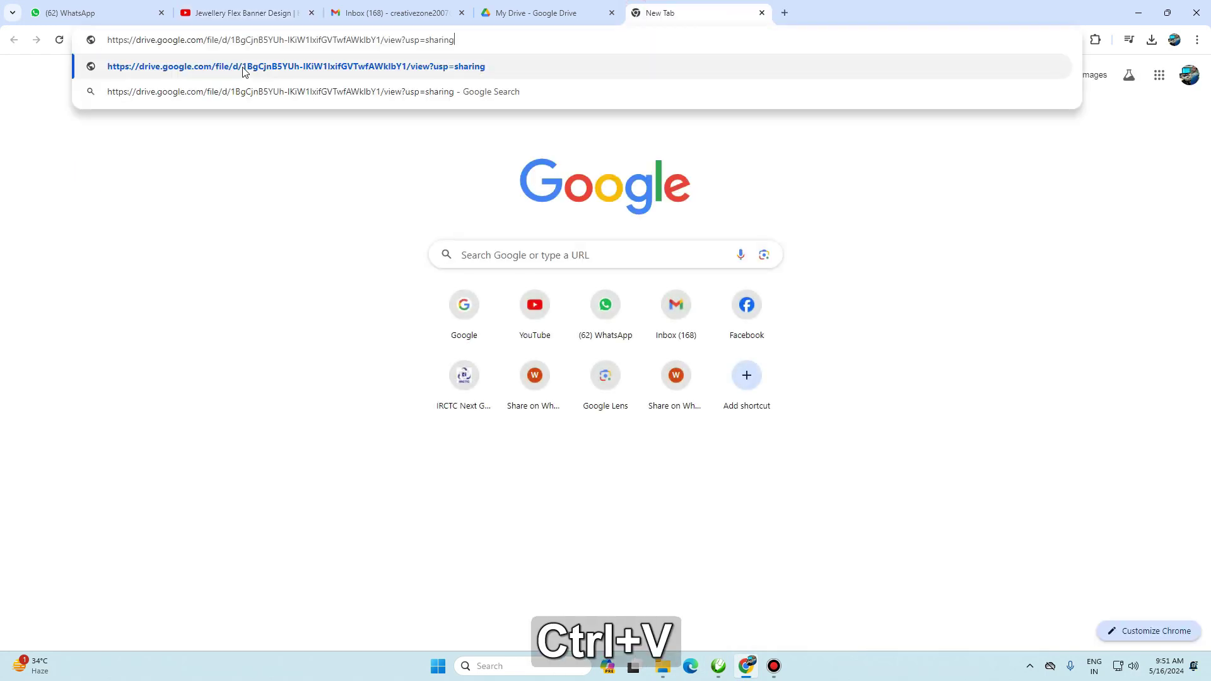
{"action": "key", "text": "Return"}
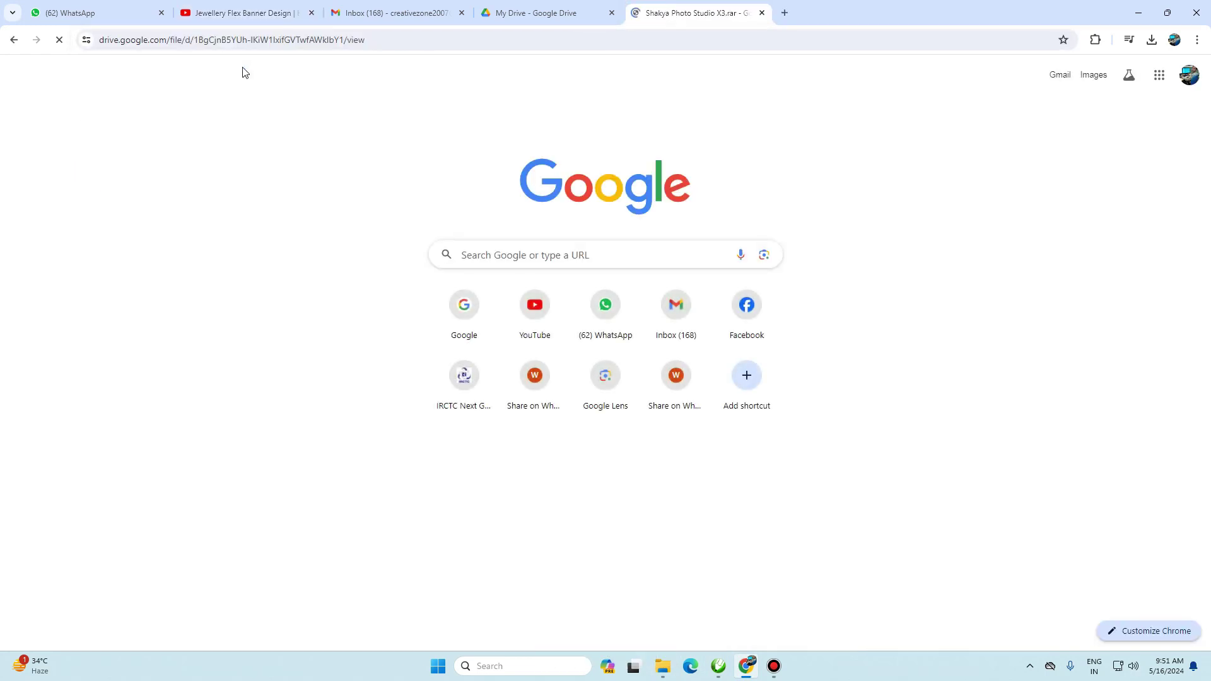